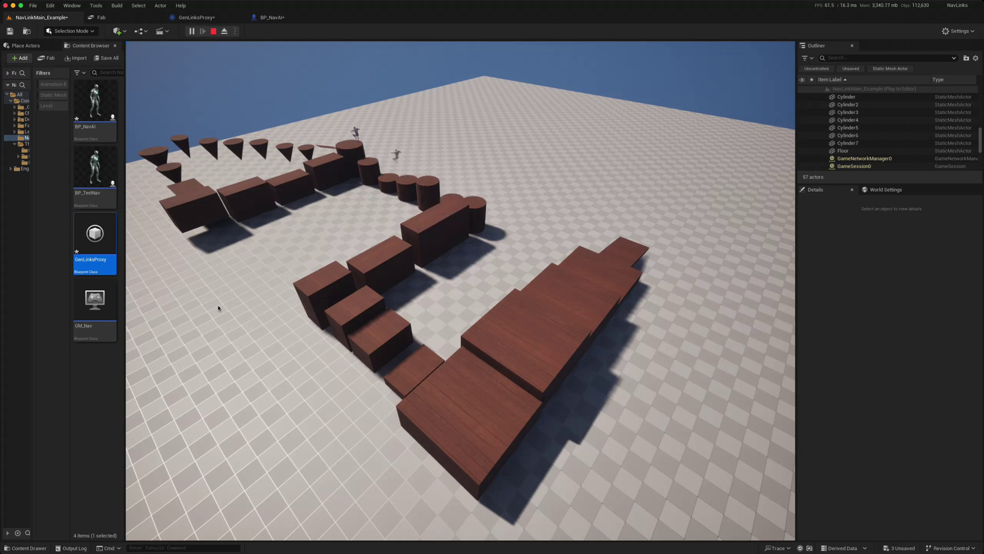
Follow the AI characters along the block, cylinder and cone course in the running level, and end the play session
{"action": "left_click", "coordinate": [217, 307]}
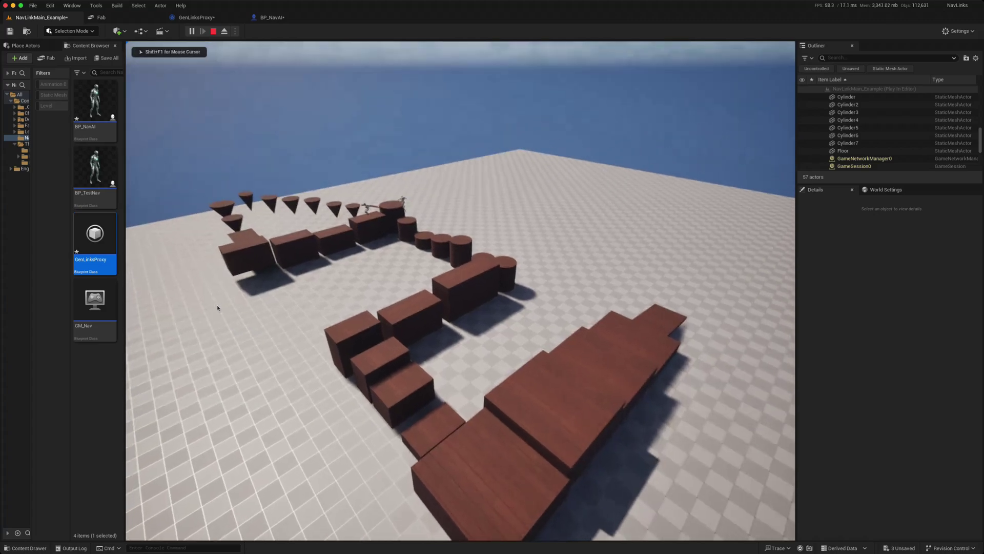
{"action": "key", "text": "w"}
{"action": "key", "text": "w"}
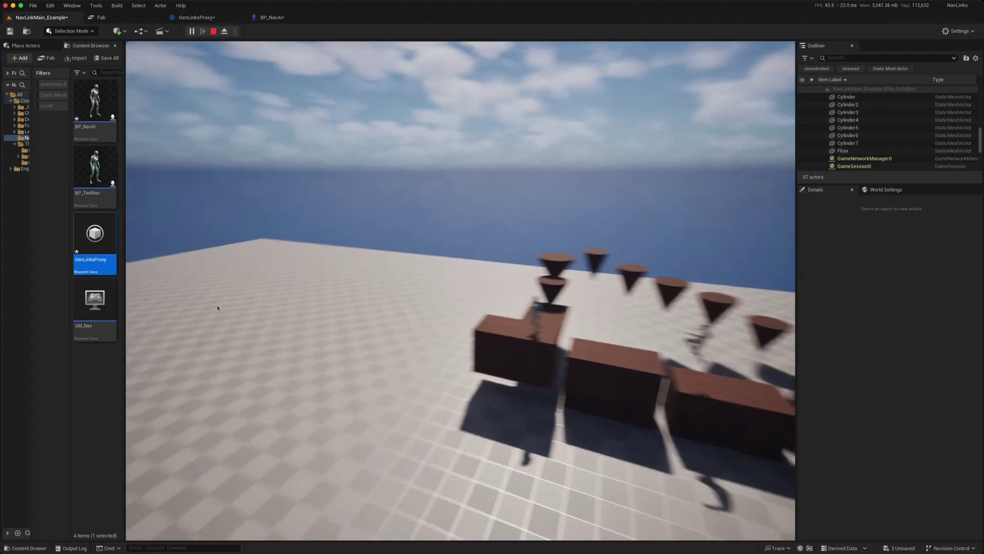
{"action": "key", "text": "d"}
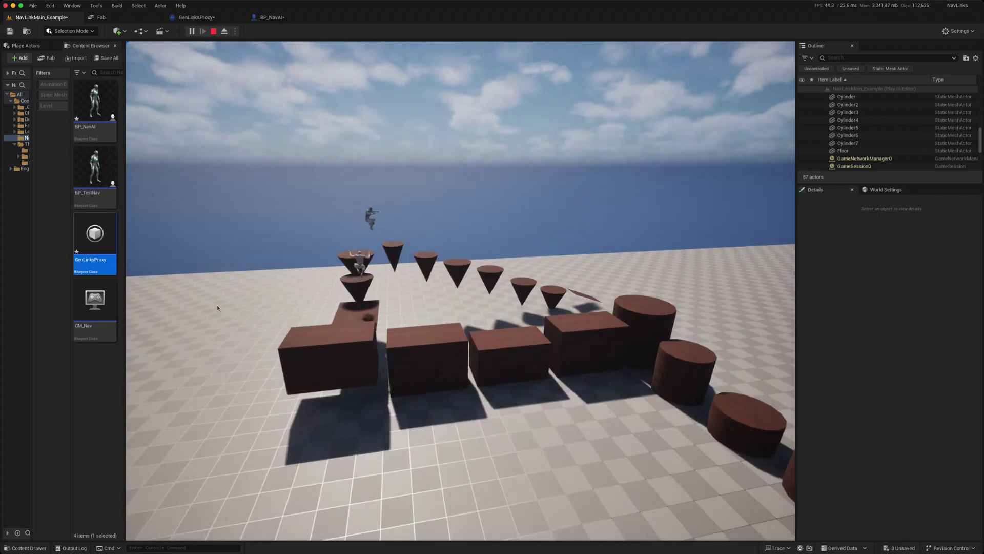
{"action": "key", "text": "d"}
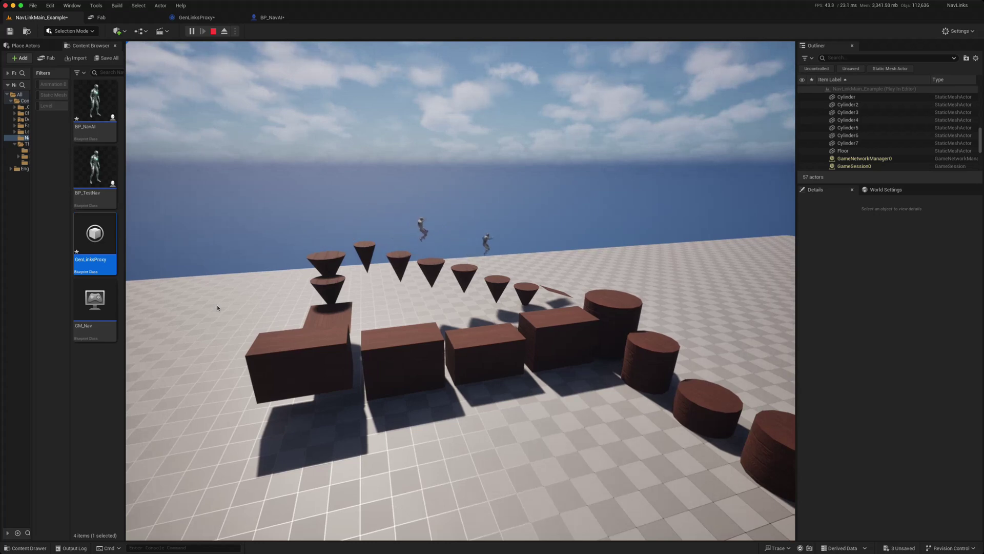
{"action": "key", "text": "d"}
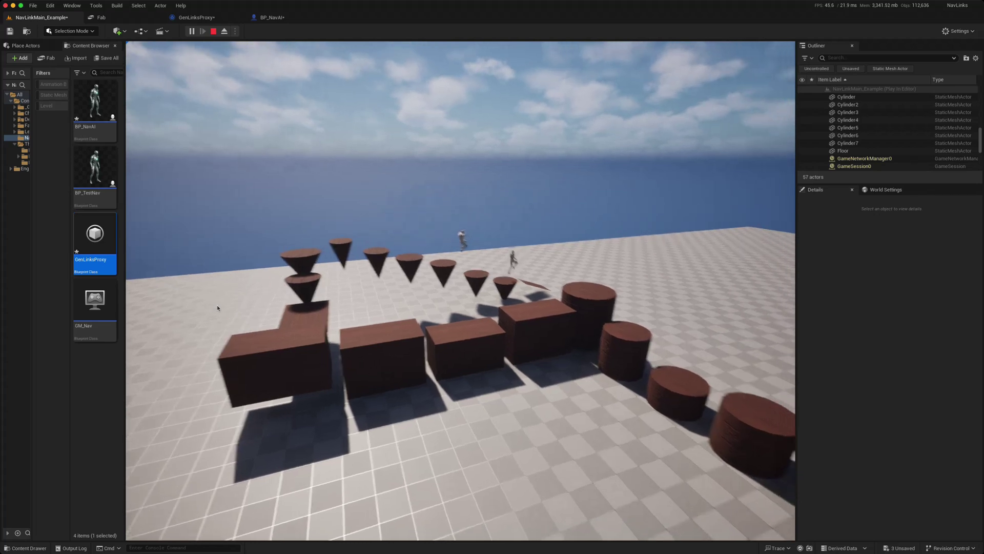
{"action": "key", "text": "d"}
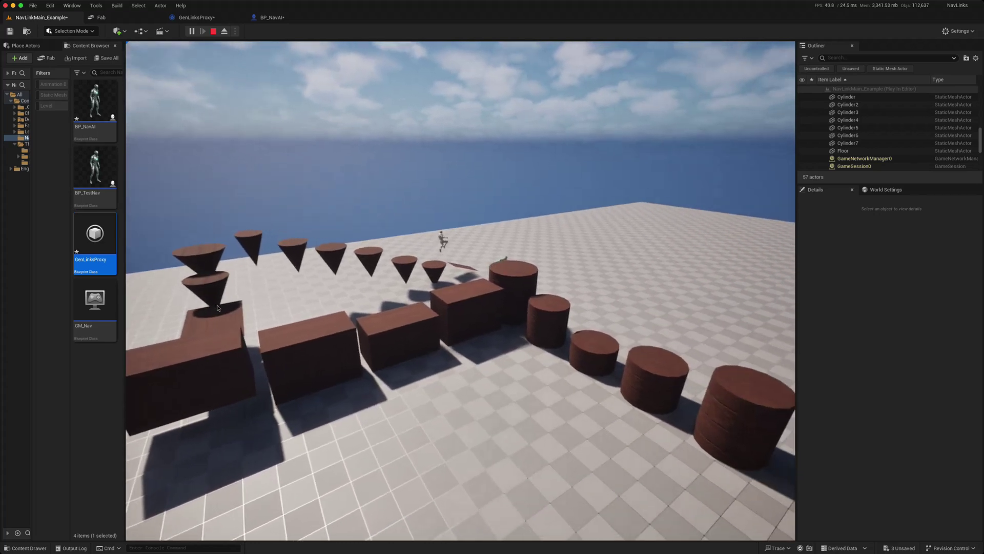
{"action": "key", "text": "d"}
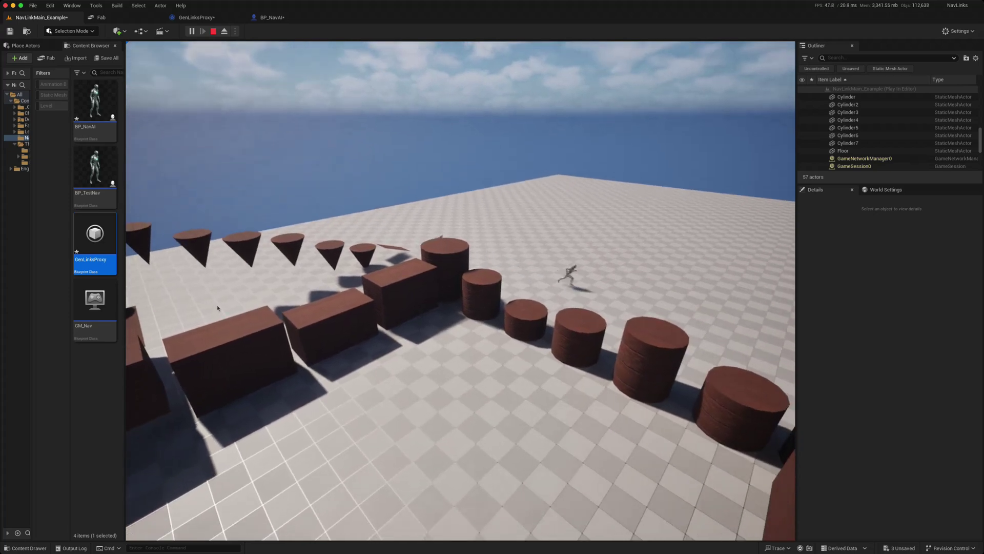
{"action": "key", "text": "s"}
{"action": "key", "text": "w"}
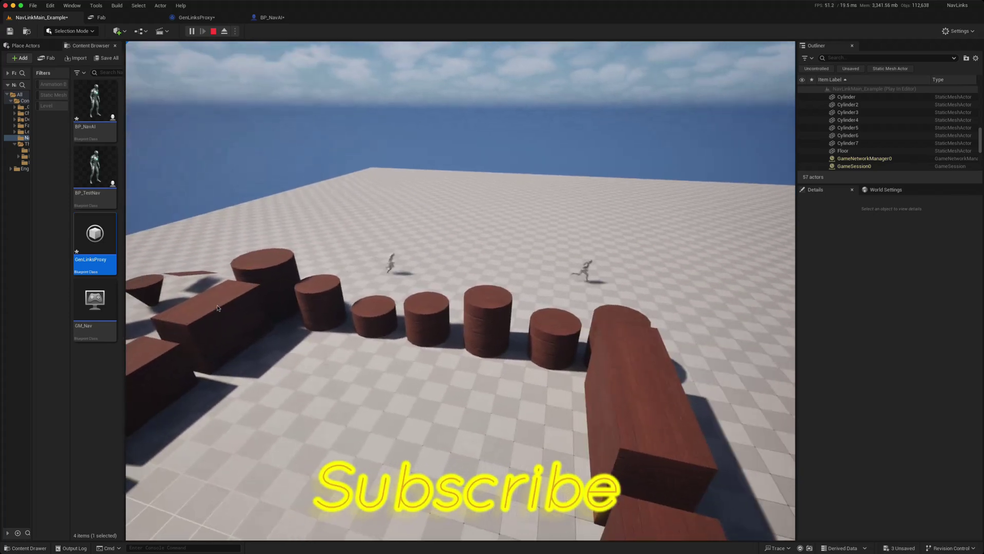
{"action": "key", "text": "Escape"}
Run the level again to check how the AI characters move around the platforms, and end the play session
{"action": "left_click", "coordinate": [400, 266]}
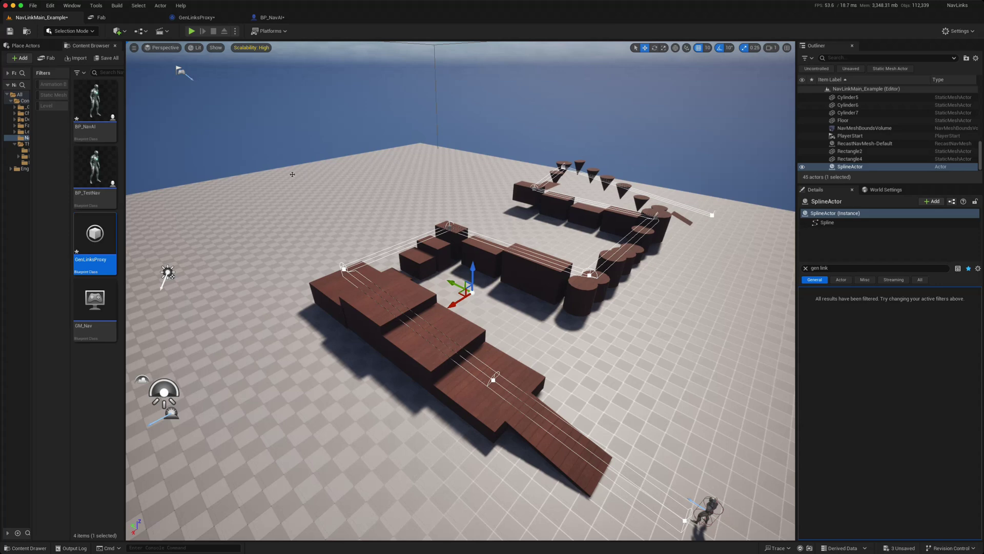
{"action": "left_click", "coordinate": [191, 31]}
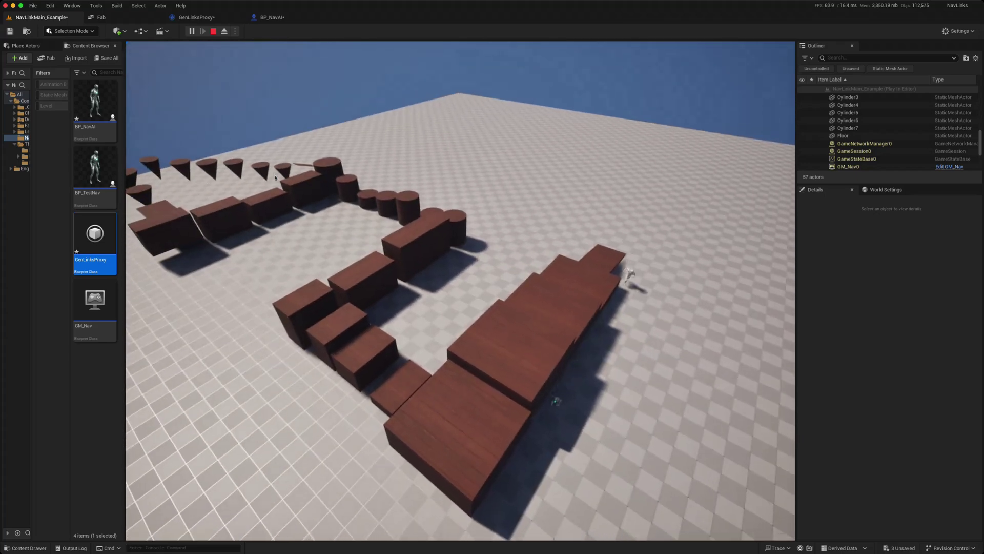
{"action": "key", "text": "Escape"}
Search the placeable actors for "nav lin" and place a Nav Link Proxy on the large stepped wooden platforms
{"action": "right_click_drag", "start_coordinate": [319, 288], "coordinate": [182, 277]}
{"action": "key", "text": "w"}
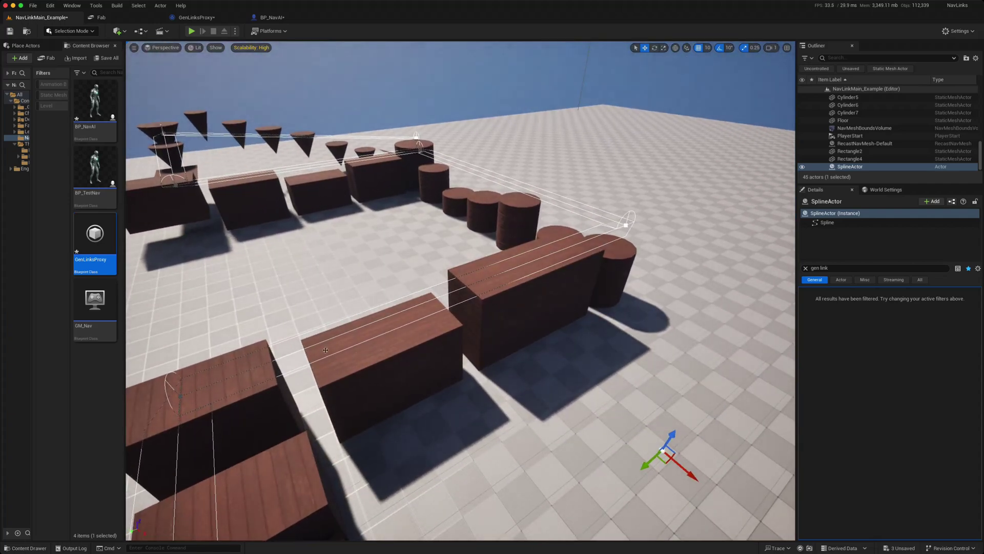
{"action": "key", "text": "s"}
{"action": "right_click_drag", "start_coordinate": [266, 345], "coordinate": [243, 362]}
{"action": "key", "text": "d"}
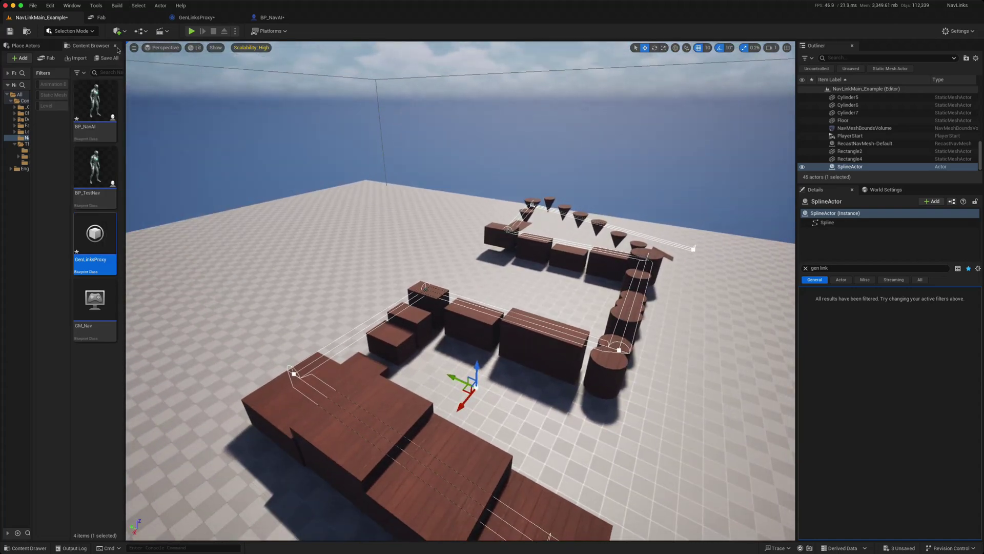
{"action": "left_click", "coordinate": [139, 31]}
{"action": "left_click", "coordinate": [123, 32]}
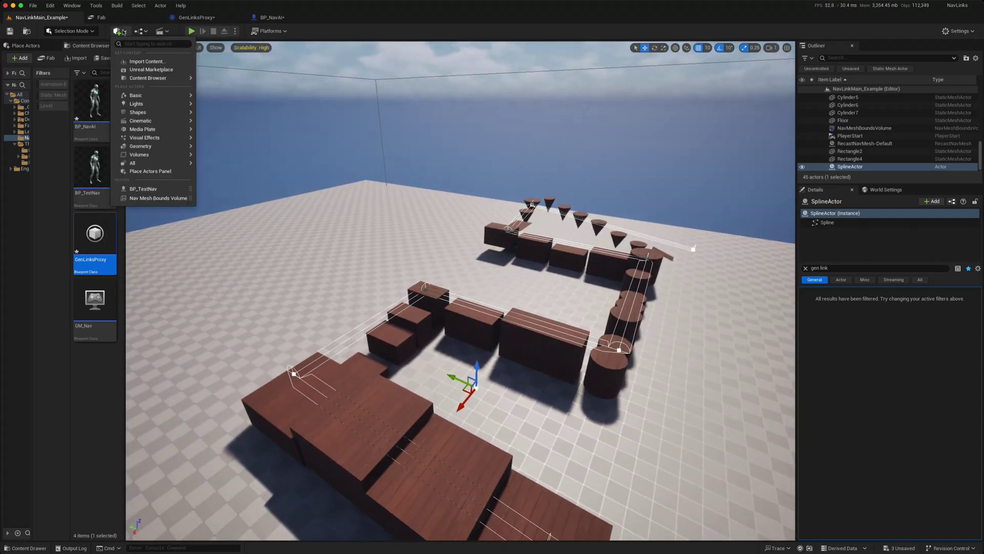
{"action": "type", "text": "nav"}
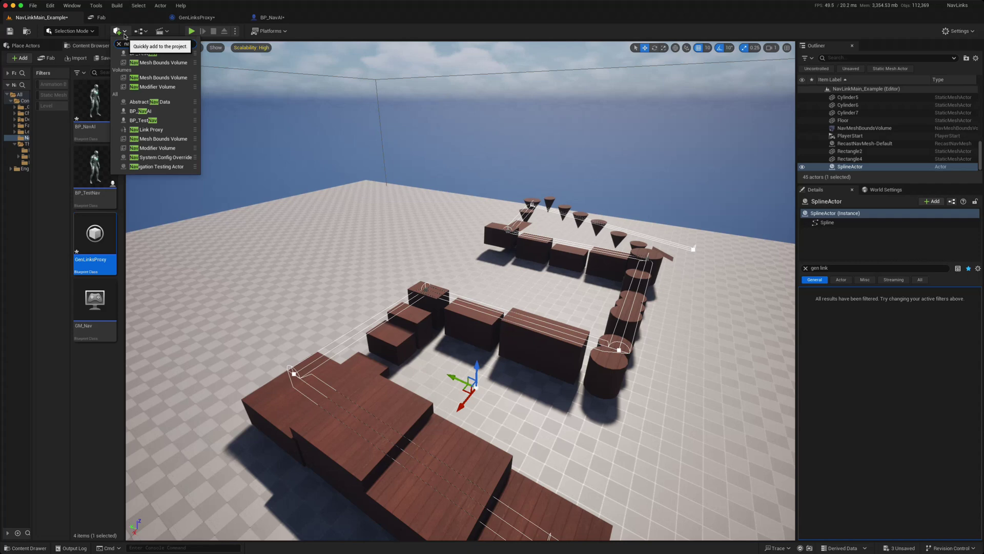
{"action": "type", "text": " lin"}
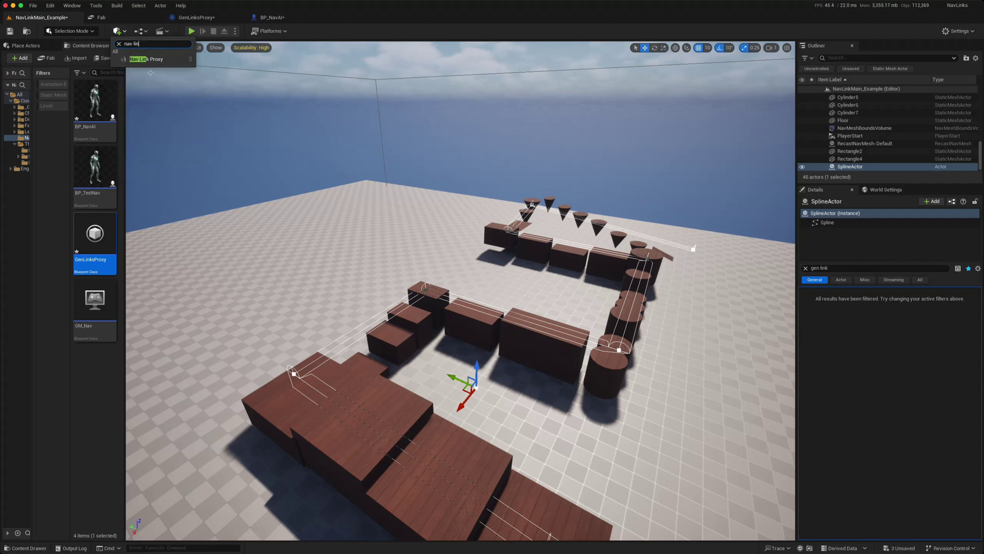
{"action": "left_click_drag", "start_coordinate": [147, 59], "coordinate": [280, 296]}
{"action": "left_click_drag", "start_coordinate": [434, 443], "coordinate": [434, 444]}
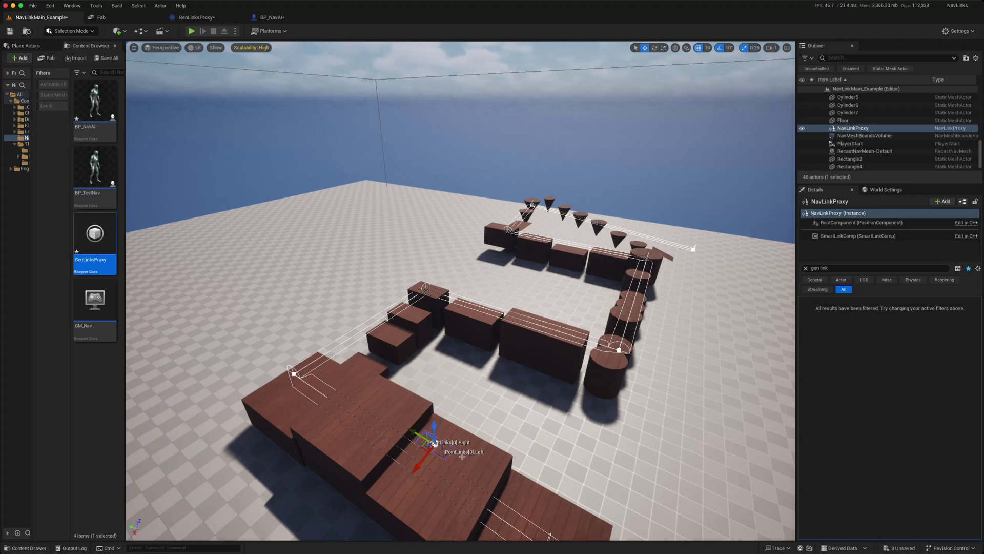
Move the Nav Link Proxy's left link point onto the floor beside the platforms and select its right link point
{"action": "left_click", "coordinate": [444, 449]}
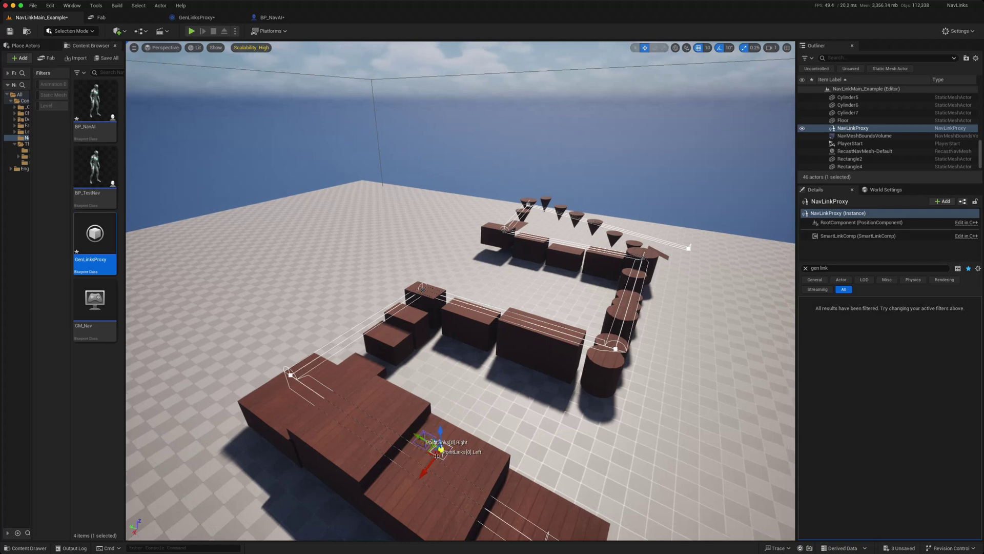
{"action": "left_click_drag", "start_coordinate": [440, 450], "coordinate": [478, 413]}
{"action": "left_click_drag", "start_coordinate": [483, 373], "coordinate": [483, 395]}
{"action": "right_click_drag", "start_coordinate": [500, 437], "coordinate": [307, 428]}
{"action": "key", "text": "w"}
{"action": "key", "text": "d"}
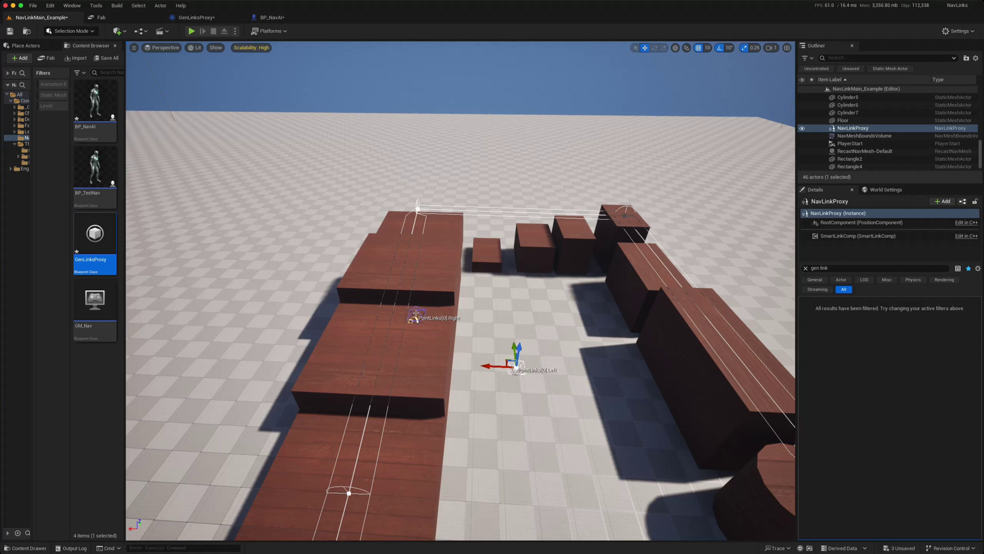
{"action": "right_click_drag", "start_coordinate": [417, 312], "coordinate": [421, 312]}
{"action": "left_click", "coordinate": [410, 311]}
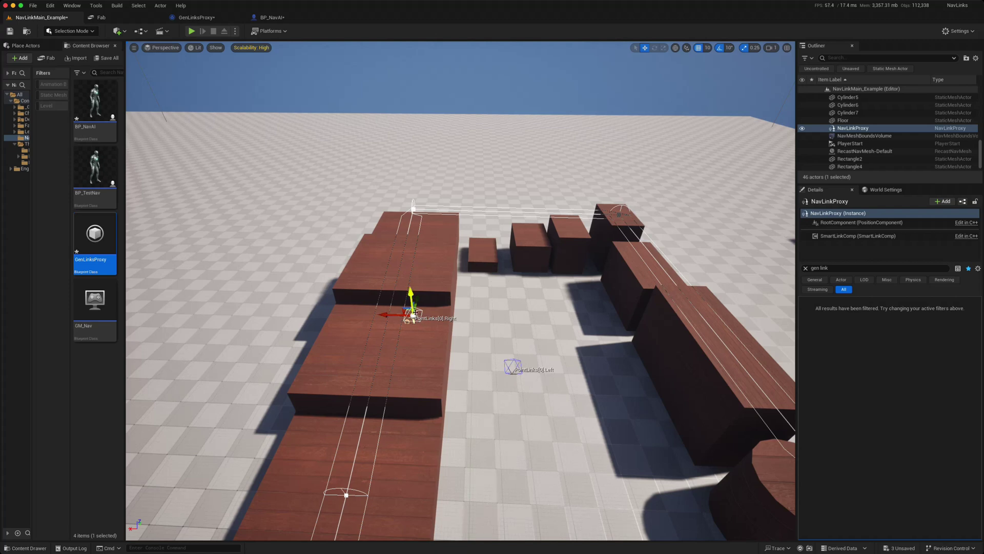
Delete the Nav Link Proxy from the level
{"action": "left_click", "coordinate": [843, 128]}
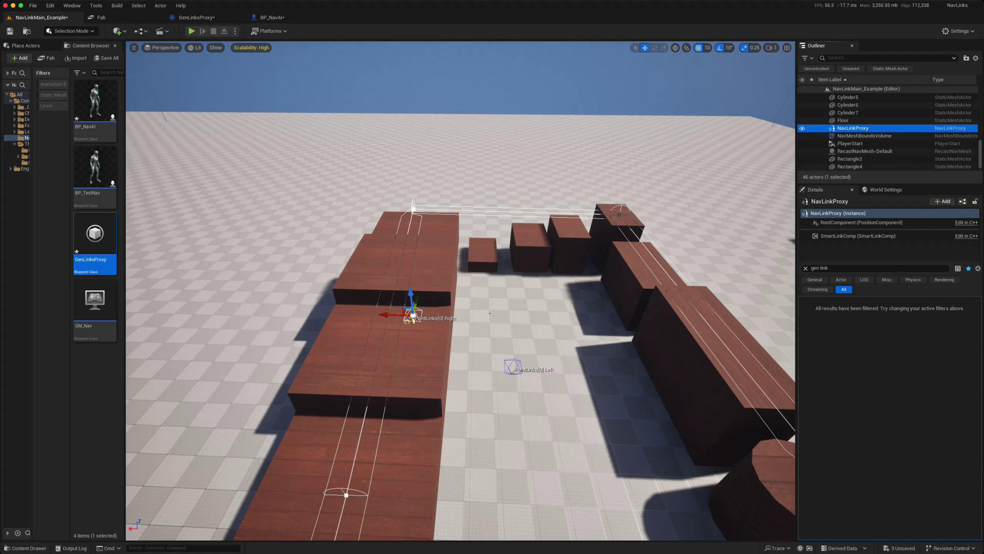
{"action": "key", "text": "Delete"}
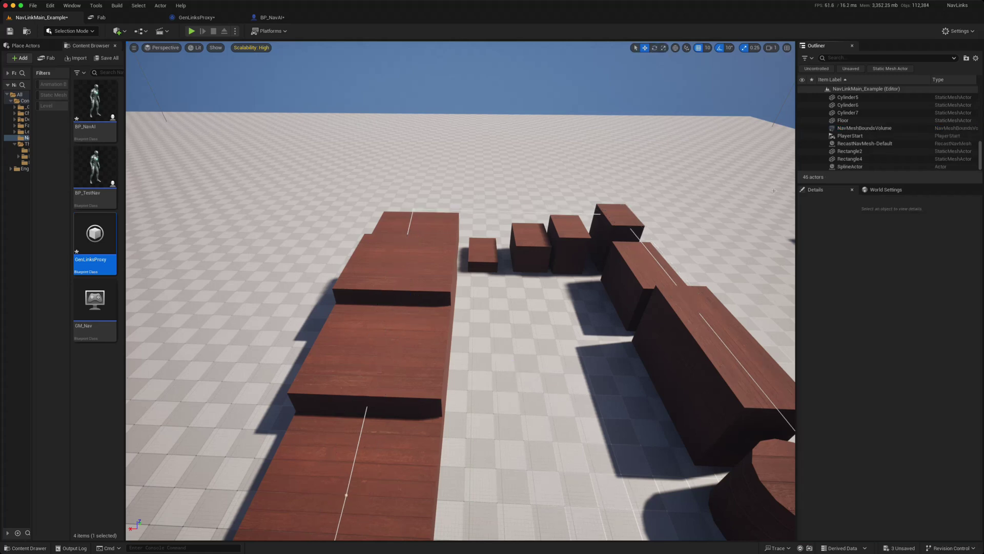
Display the navigation mesh overlay on the floor and platforms in the viewport
{"action": "left_click", "coordinate": [838, 128]}
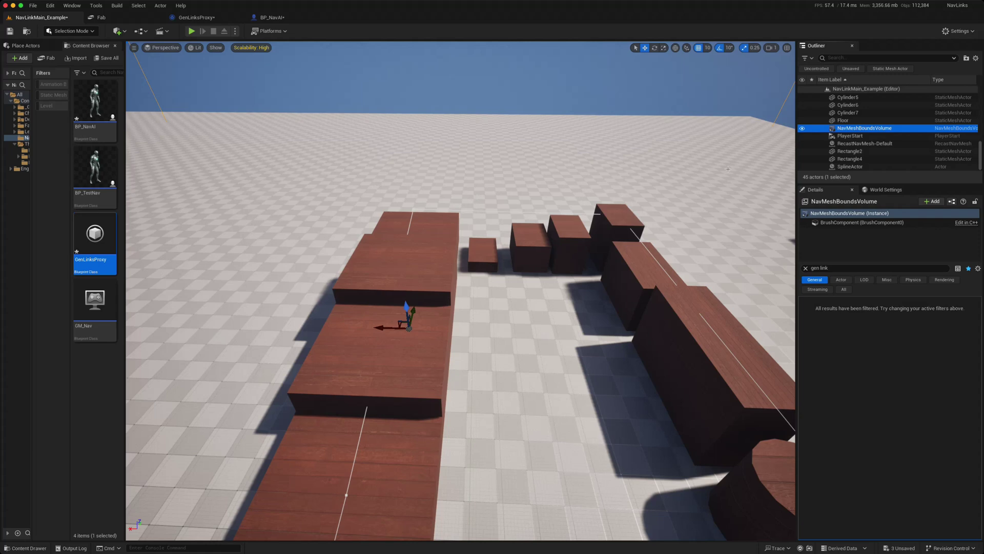
{"action": "left_click", "coordinate": [575, 225]}
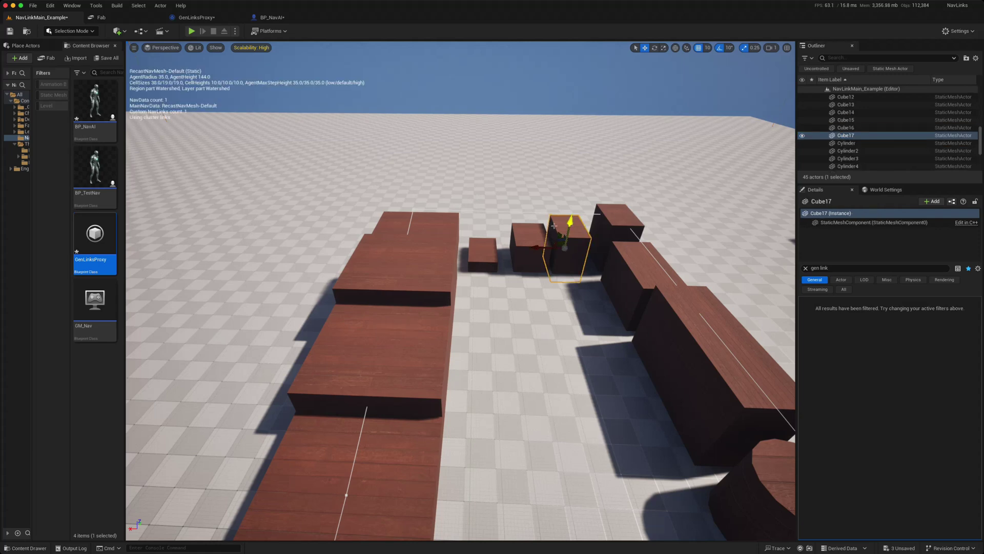
{"action": "key", "text": "p"}
Clear the property filter for RecastNavMesh-Default and enable Generate Nav Links in its Generation settings
{"action": "scroll", "coordinate": [848, 154], "scroll_direction": "down", "scroll_amount": 3}
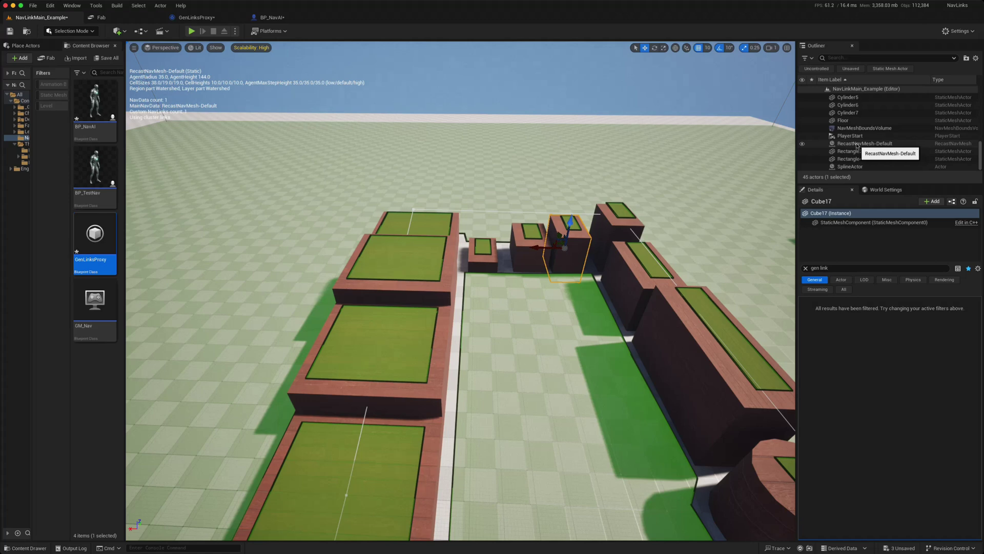
{"action": "left_click", "coordinate": [853, 145]}
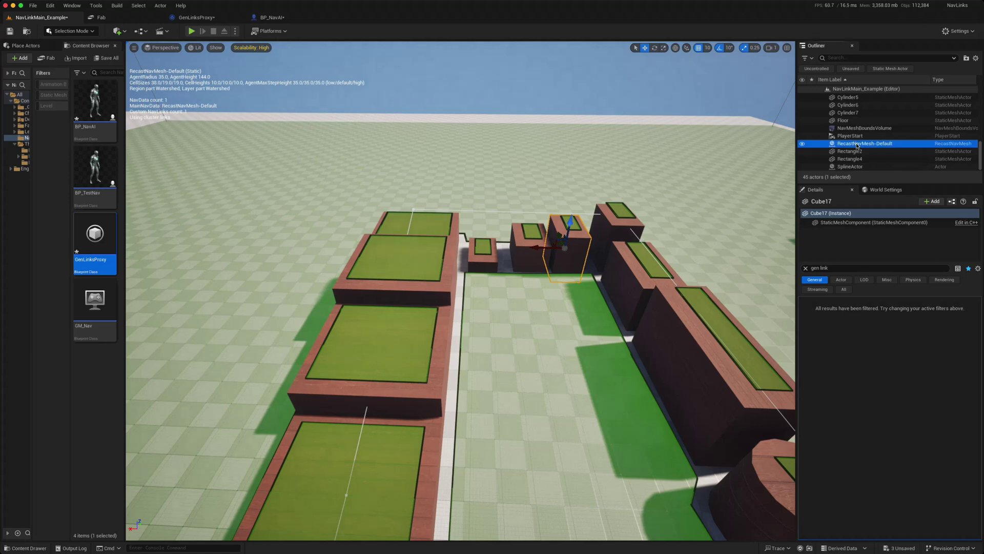
{"action": "left_click", "coordinate": [805, 268]}
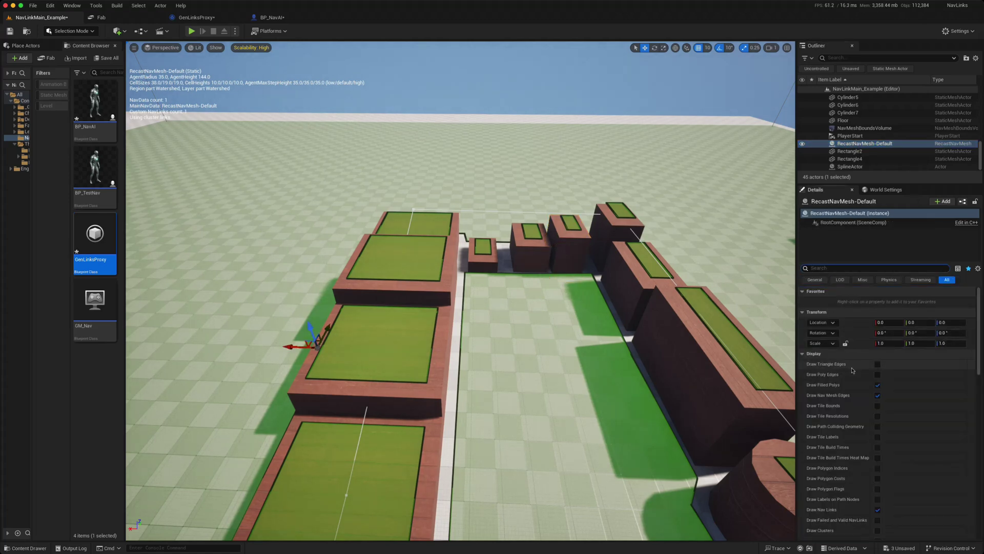
{"action": "scroll", "coordinate": [866, 373], "scroll_direction": "down", "scroll_amount": 3}
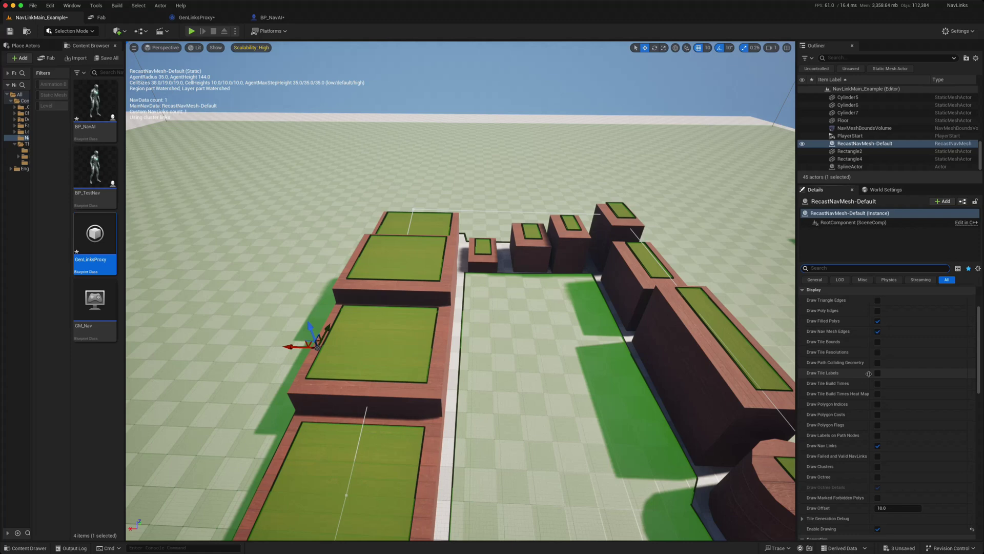
{"action": "scroll", "coordinate": [868, 373], "scroll_direction": "down", "scroll_amount": 1}
{"action": "scroll", "coordinate": [868, 374], "scroll_direction": "down", "scroll_amount": 4}
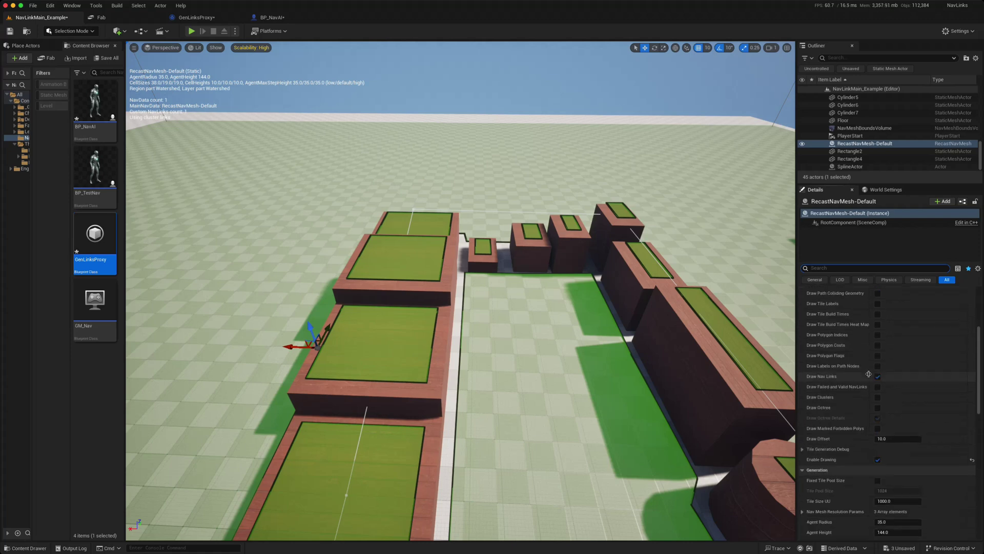
{"action": "scroll", "coordinate": [868, 374], "scroll_direction": "down", "scroll_amount": 1}
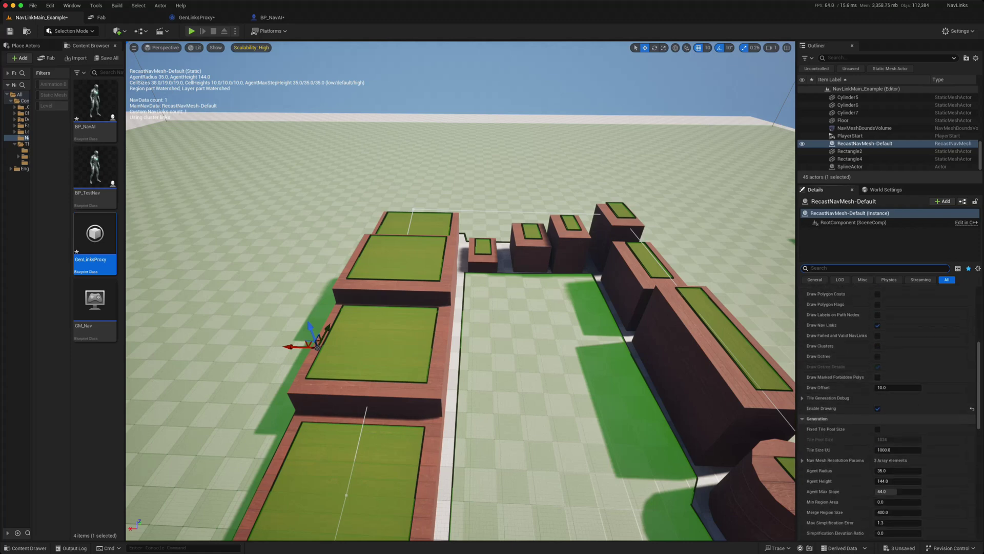
{"action": "scroll", "coordinate": [978, 414], "scroll_direction": "down", "scroll_amount": 5}
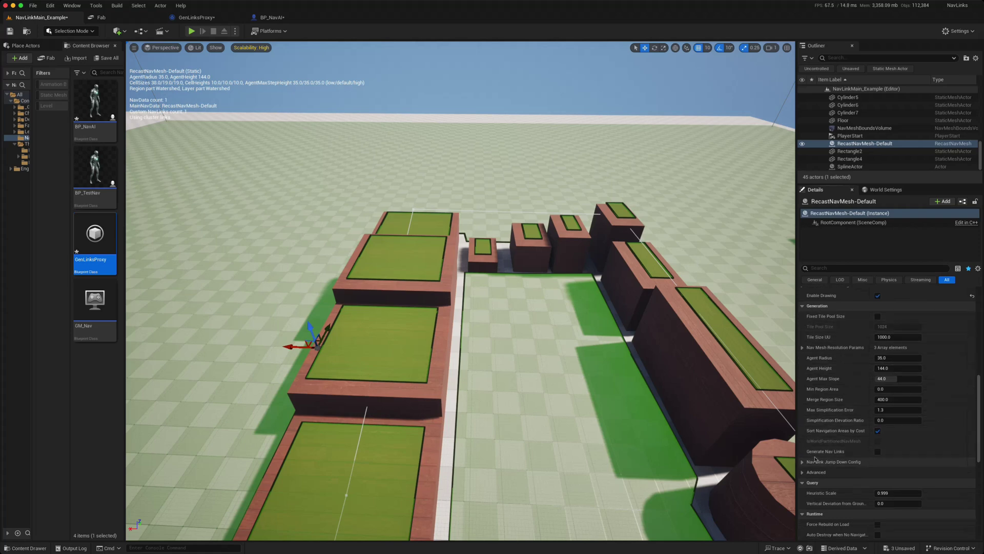
{"action": "left_click", "coordinate": [877, 452]}
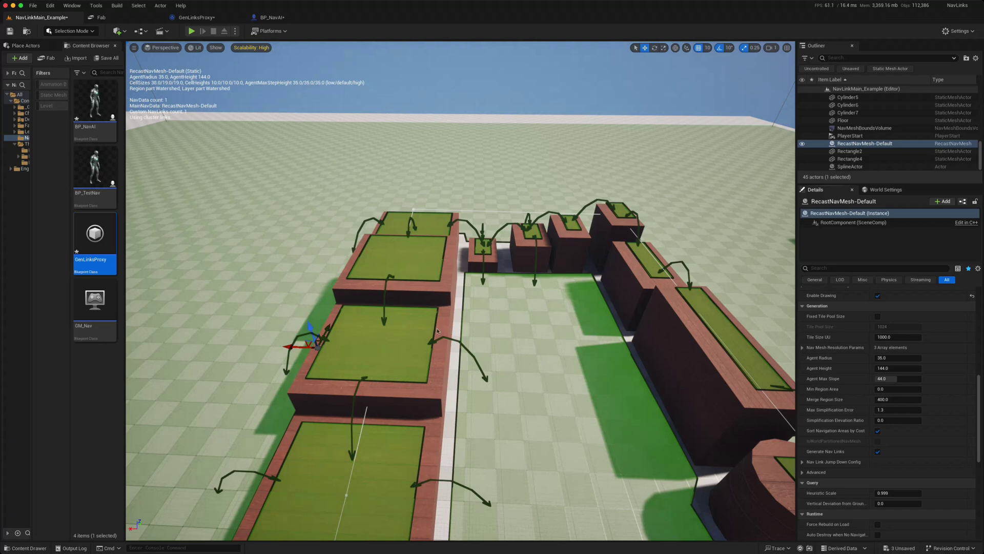
Examine the generated jump links across the platforms and run the level to watch the AI characters use them
{"action": "right_click_drag", "start_coordinate": [566, 352], "coordinate": [536, 338]}
{"action": "key", "text": "a"}
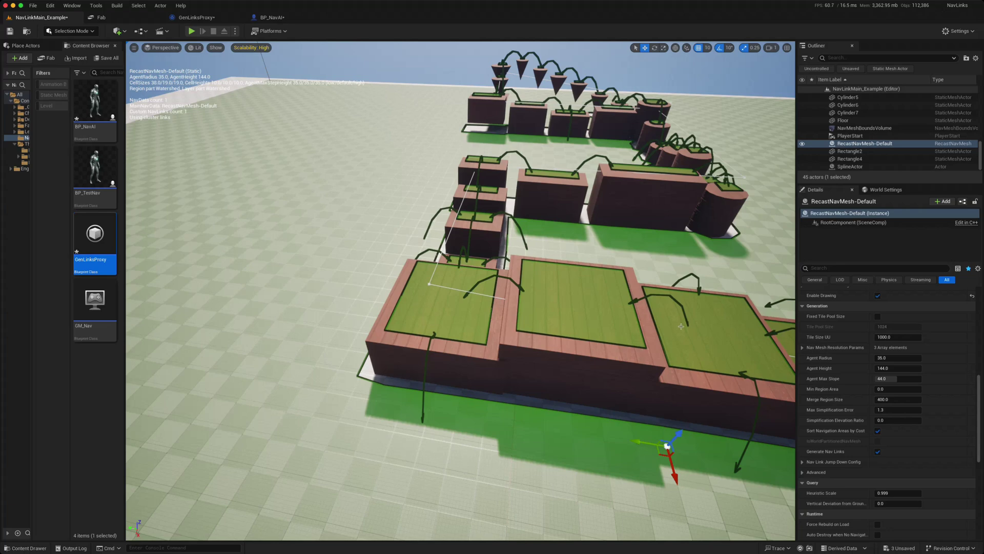
{"action": "right_click_drag", "start_coordinate": [682, 327], "coordinate": [676, 357]}
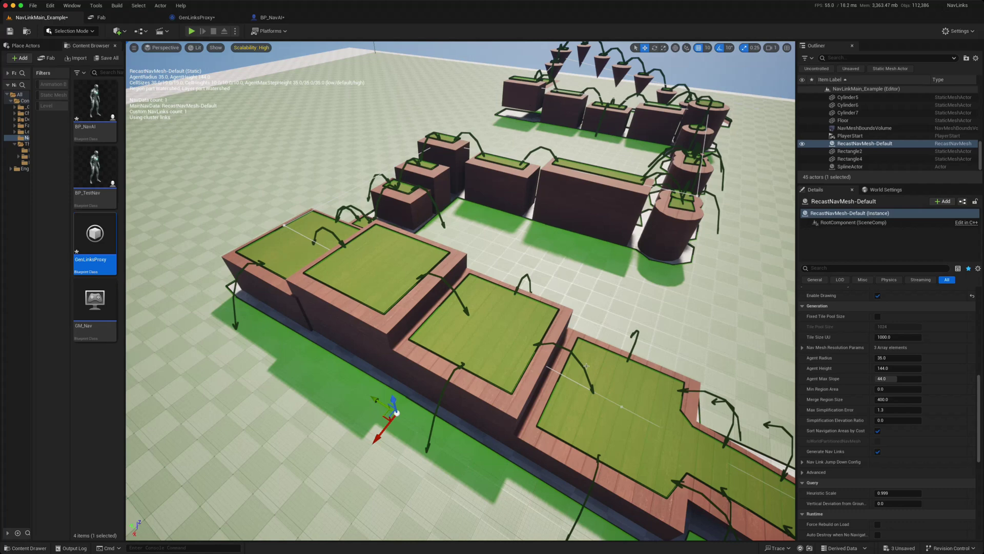
{"action": "right_click_drag", "start_coordinate": [588, 366], "coordinate": [562, 306]}
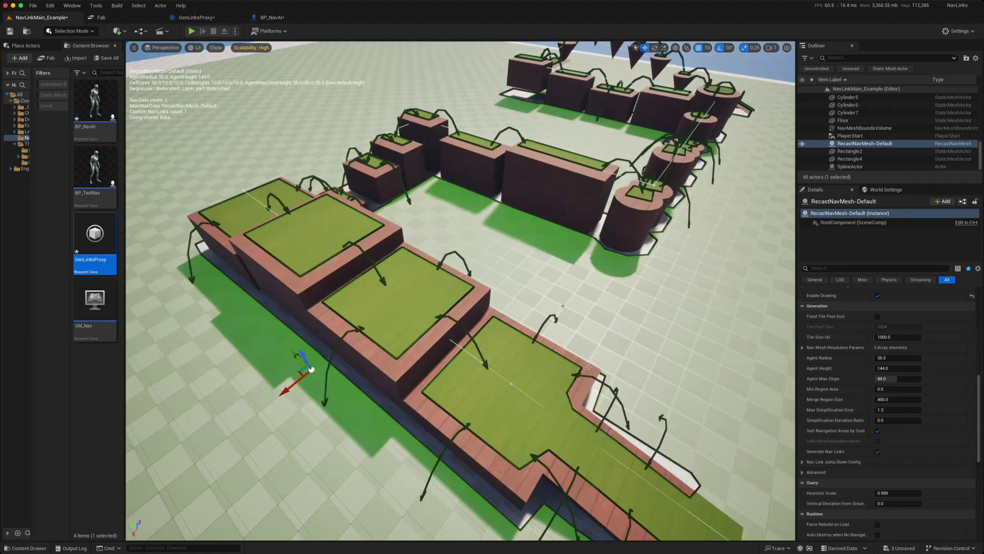
{"action": "left_click", "coordinate": [190, 32]}
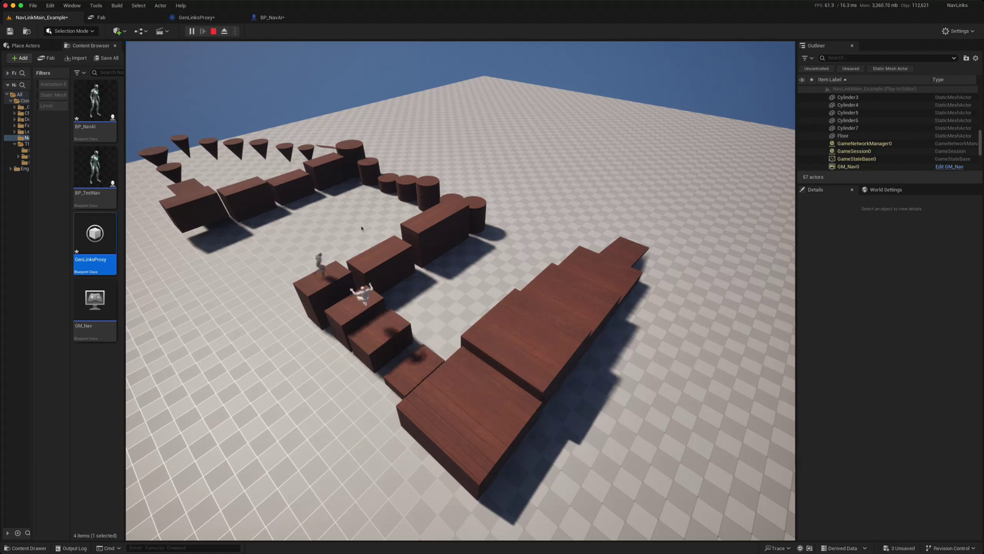
Stop the running level and review RecastNavMesh-Default's Generation and Nav Link Jump Down Config settings alongside the generated links on the platforms
{"action": "key", "text": "Escape"}
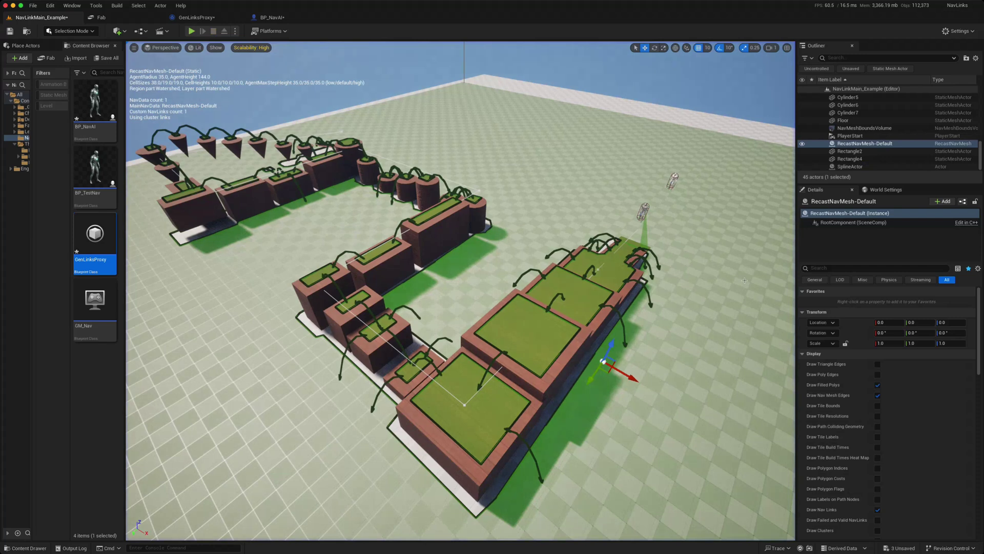
{"action": "left_click", "coordinate": [836, 144]}
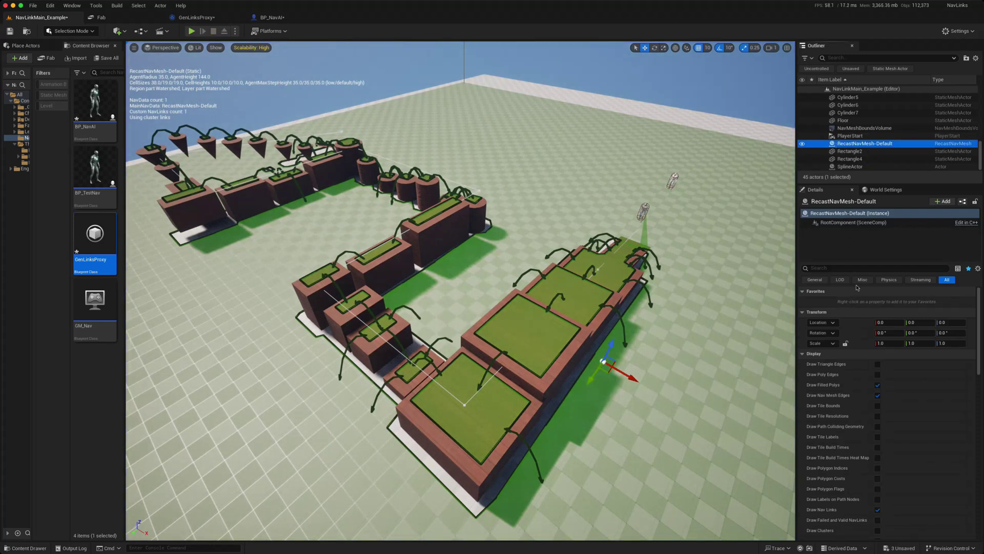
{"action": "scroll", "coordinate": [977, 360], "scroll_direction": "down", "scroll_amount": 5}
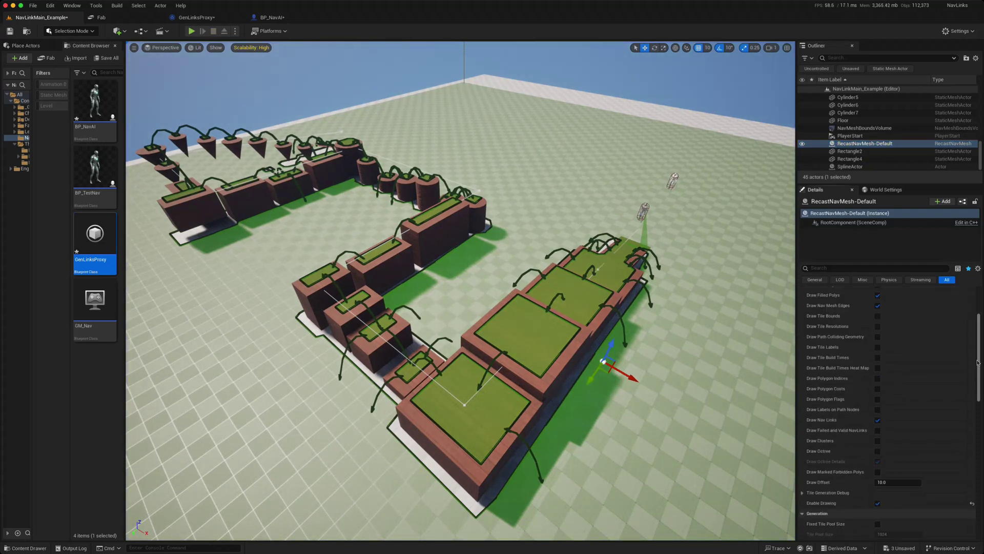
{"action": "left_click_drag", "start_coordinate": [979, 380], "coordinate": [982, 505]}
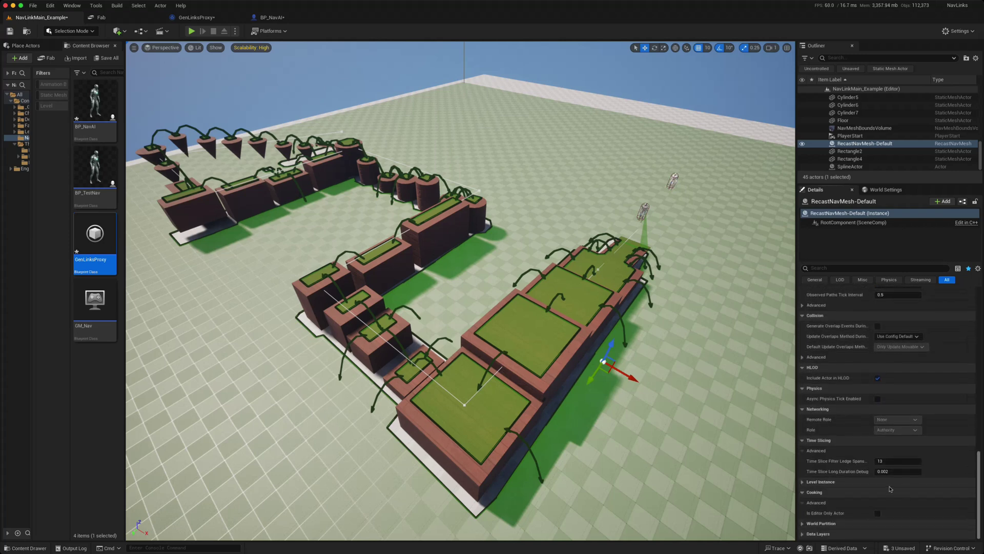
{"action": "scroll", "coordinate": [814, 359], "scroll_direction": "up", "scroll_amount": 5}
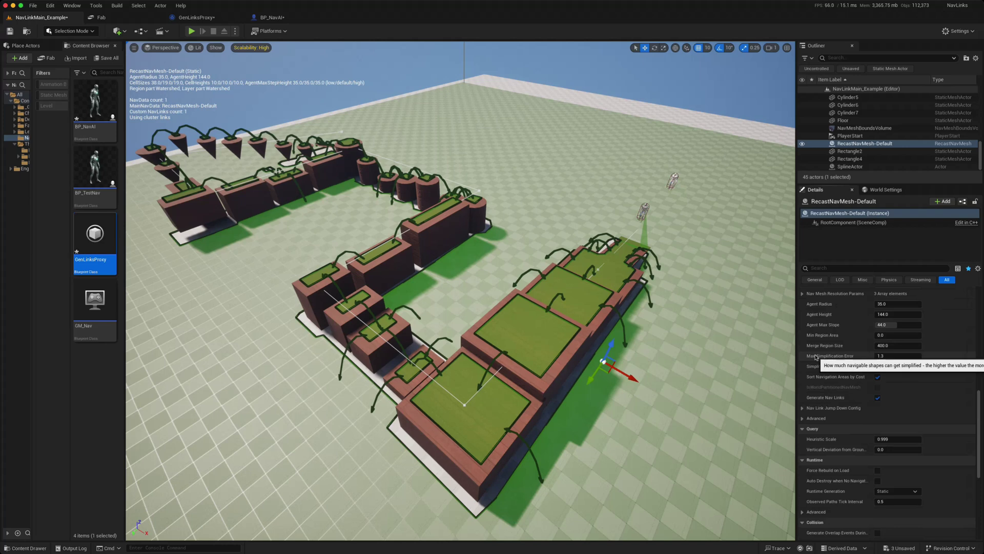
{"action": "scroll", "coordinate": [816, 356], "scroll_direction": "up", "scroll_amount": 5}
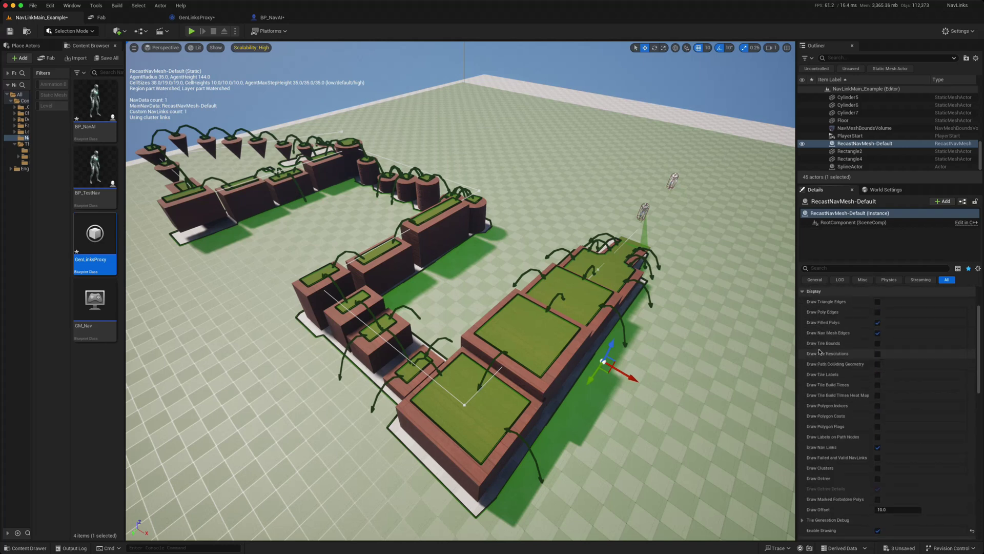
{"action": "scroll", "coordinate": [931, 432], "scroll_direction": "down", "scroll_amount": 5}
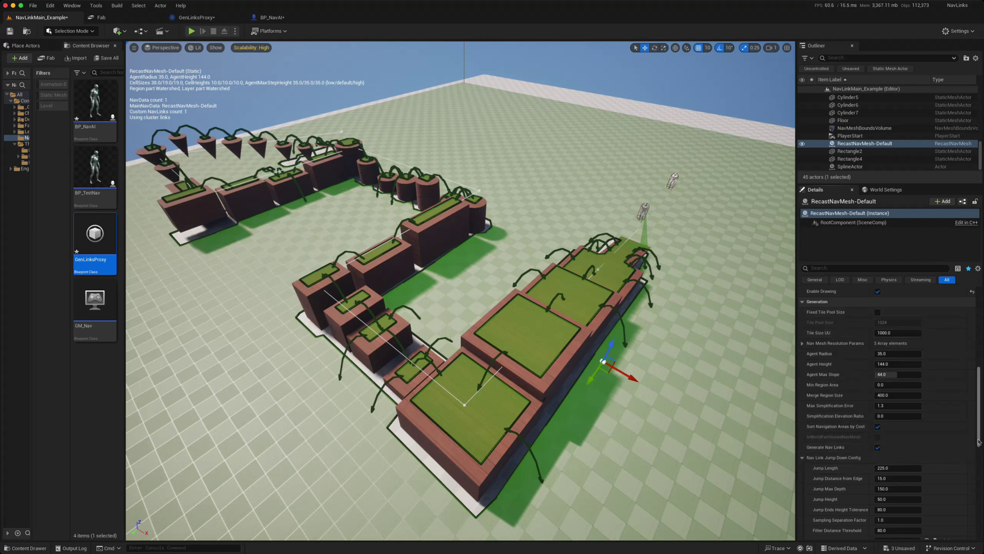
{"action": "left_click_drag", "start_coordinate": [978, 442], "coordinate": [967, 482]}
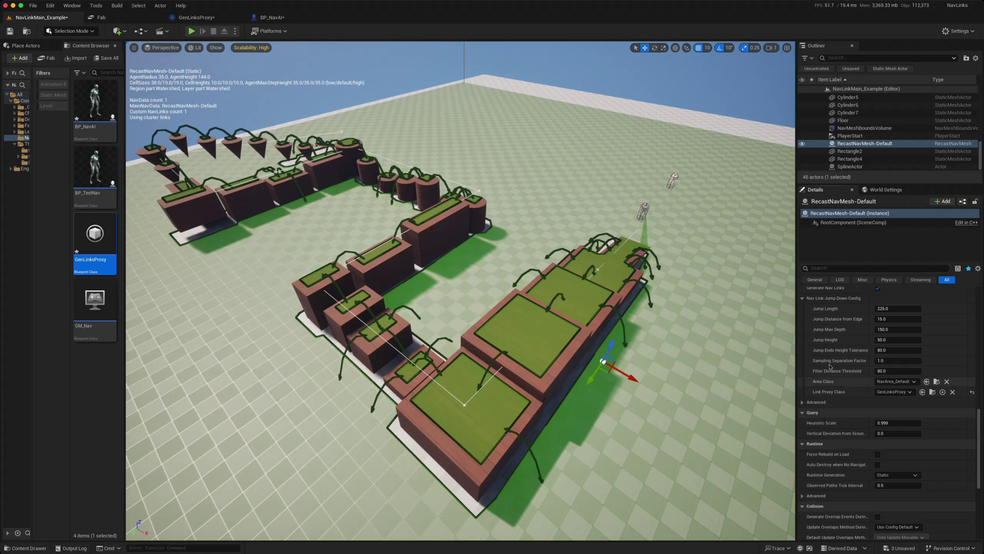
{"action": "right_click_drag", "start_coordinate": [550, 391], "coordinate": [549, 391]}
{"action": "key", "text": "a"}
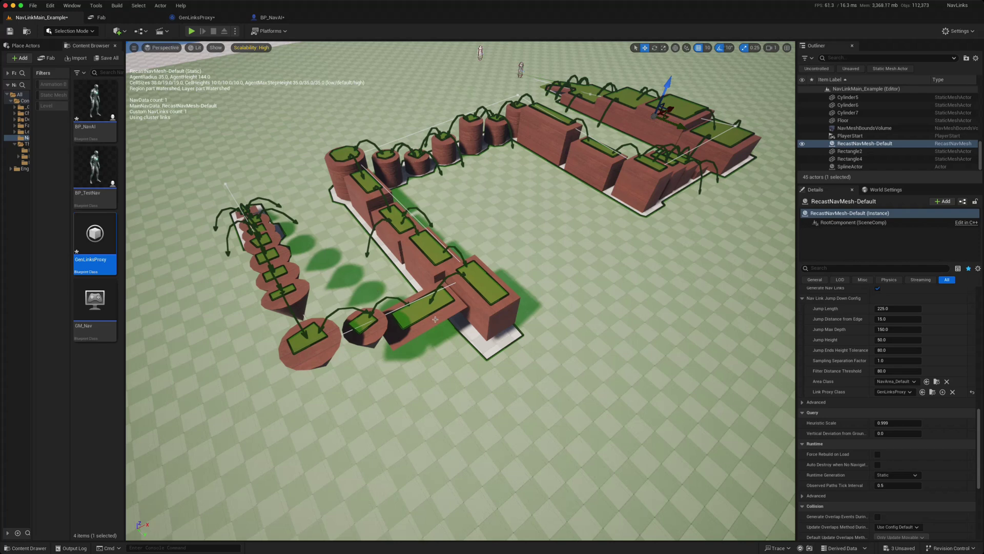
{"action": "scroll", "coordinate": [435, 320], "scroll_direction": "up", "scroll_amount": 1}
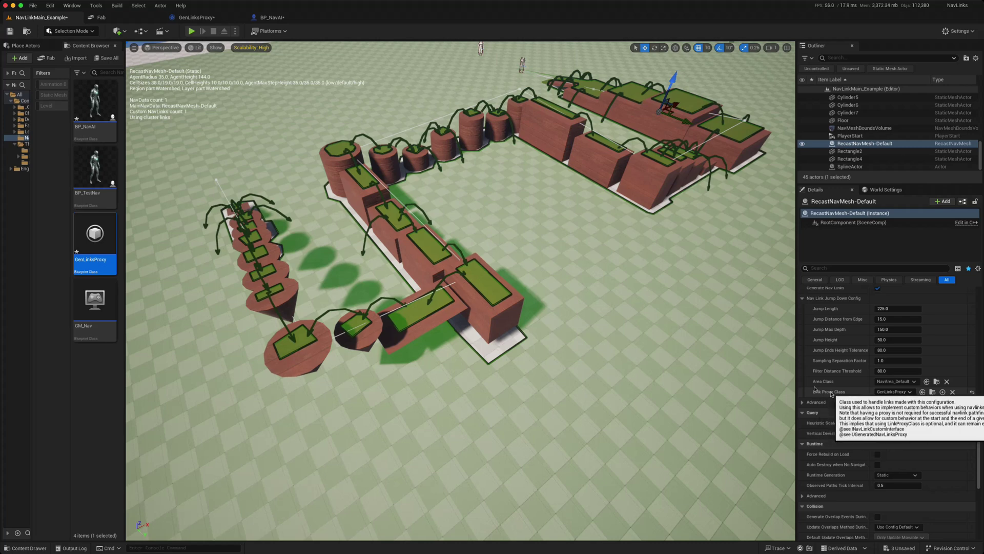
Examine the GenLinksProxy event graph from Event ReceiveSmartLinkReached through Suggest Projectile Velocity Custom Arc to Launch Character
{"action": "left_click", "coordinate": [197, 17]}
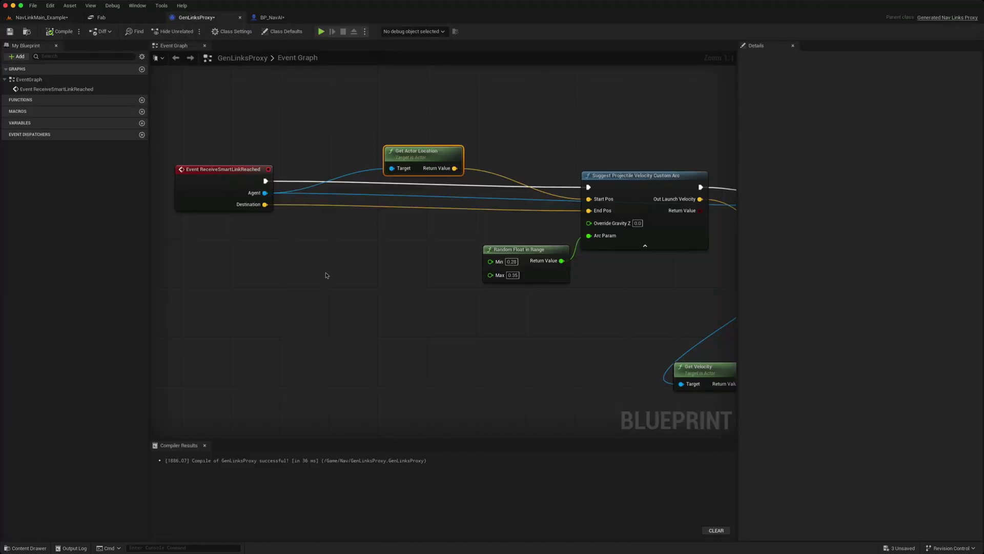
{"action": "scroll", "coordinate": [325, 275], "scroll_direction": "down", "scroll_amount": 2}
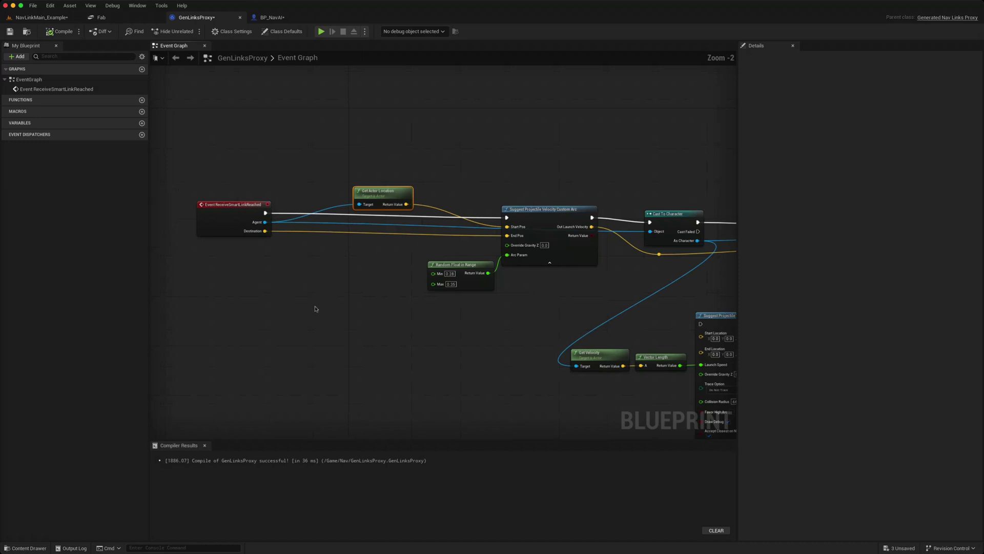
{"action": "mouse_move", "coordinate": [316, 312]}
{"action": "right_mouse_down"}
{"action": "mouse_move", "coordinate": [292, 297]}
{"action": "mouse_move", "coordinate": [301, 303]}
{"action": "right_mouse_up"}
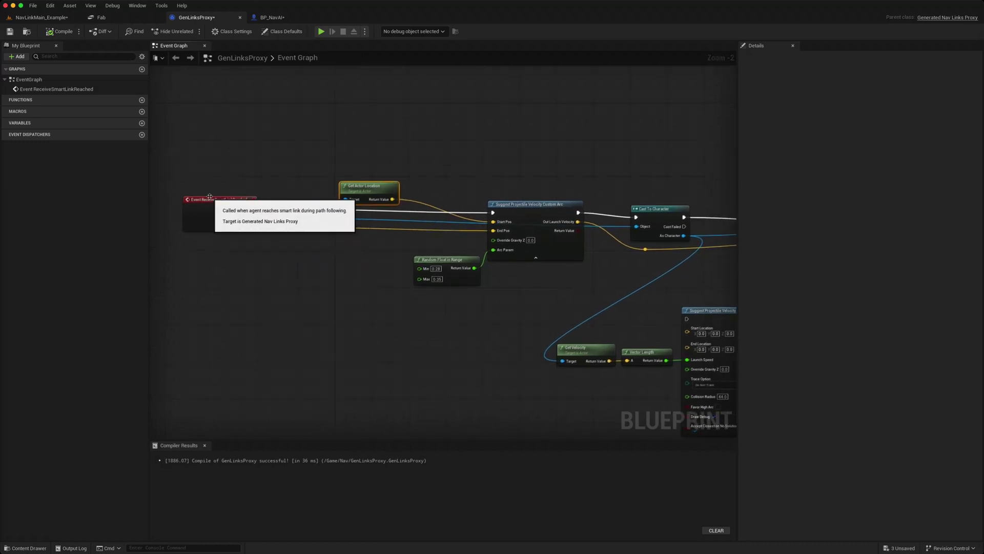
{"action": "scroll", "coordinate": [224, 251], "scroll_direction": "up", "scroll_amount": 2}
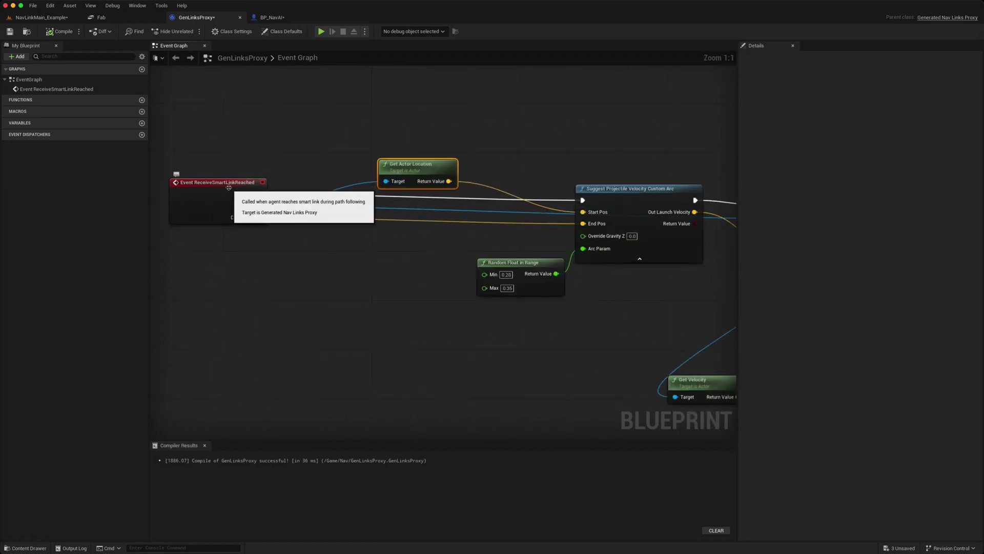
{"action": "right_click_drag", "start_coordinate": [328, 279], "coordinate": [263, 272]}
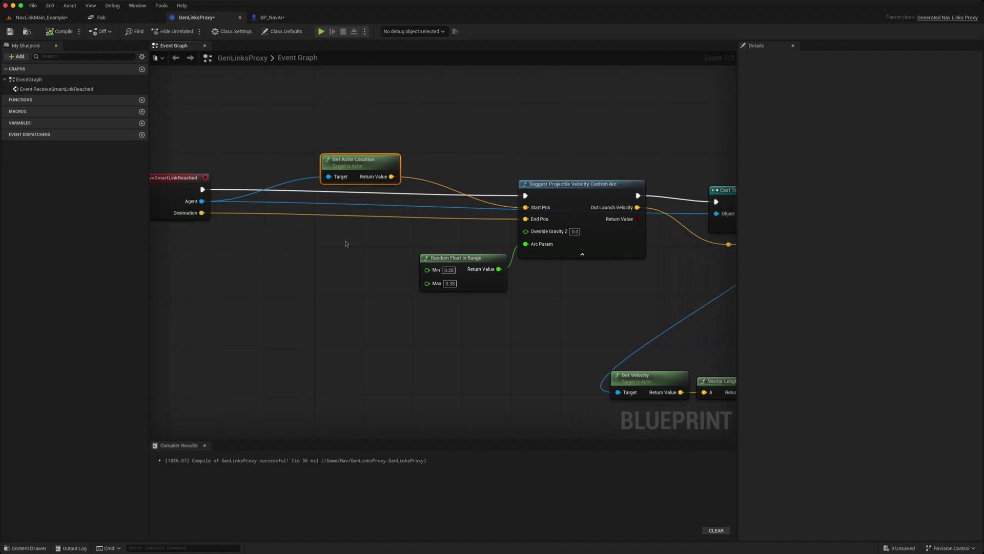
{"action": "right_click_drag", "start_coordinate": [491, 330], "coordinate": [372, 330]}
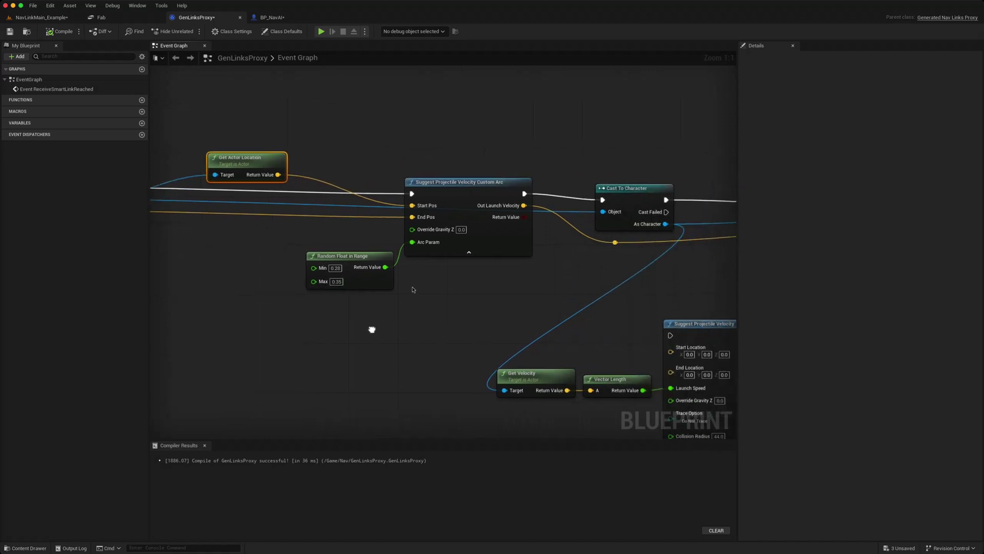
{"action": "right_click_drag", "start_coordinate": [488, 305], "coordinate": [406, 302]}
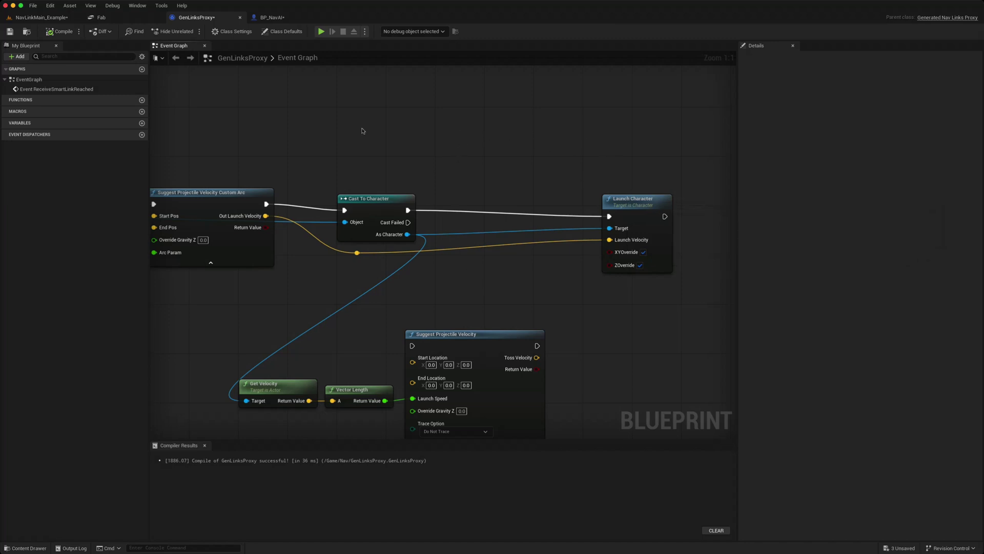
{"action": "right_click_drag", "start_coordinate": [262, 304], "coordinate": [430, 318]}
{"action": "right_click_drag", "start_coordinate": [286, 347], "coordinate": [465, 346]}
{"action": "right_click_drag", "start_coordinate": [266, 311], "coordinate": [388, 316]}
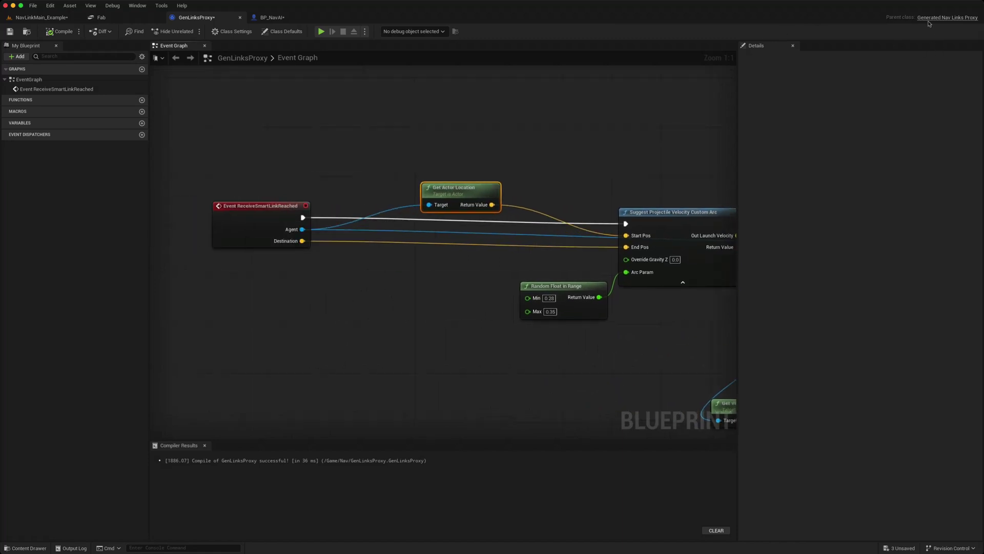
{"action": "left_click", "coordinate": [60, 31]}
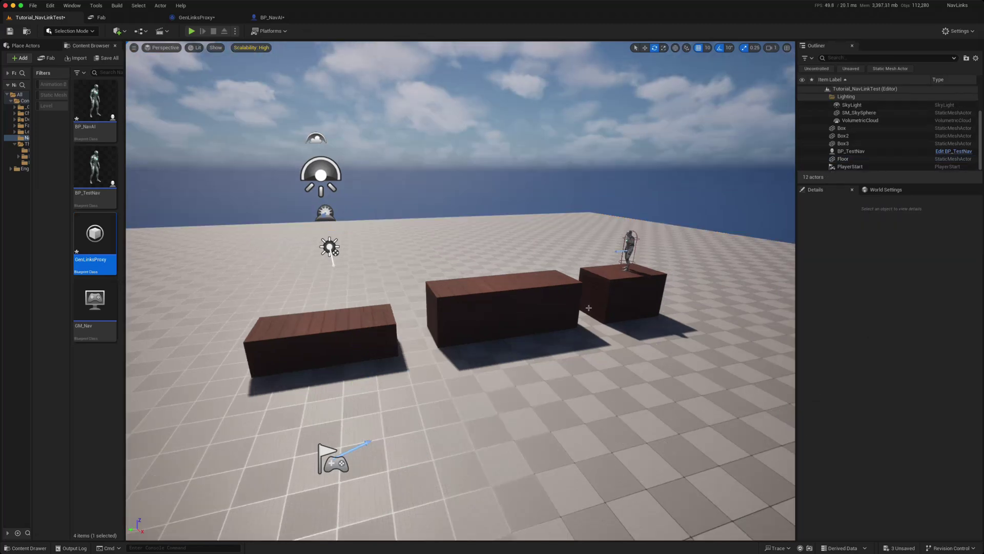
Add a Nav Mesh Bounds Volume to the Tutorial_NavLinkTest level in the area around the three boxes
{"action": "right_click_drag", "start_coordinate": [584, 322], "coordinate": [581, 323]}
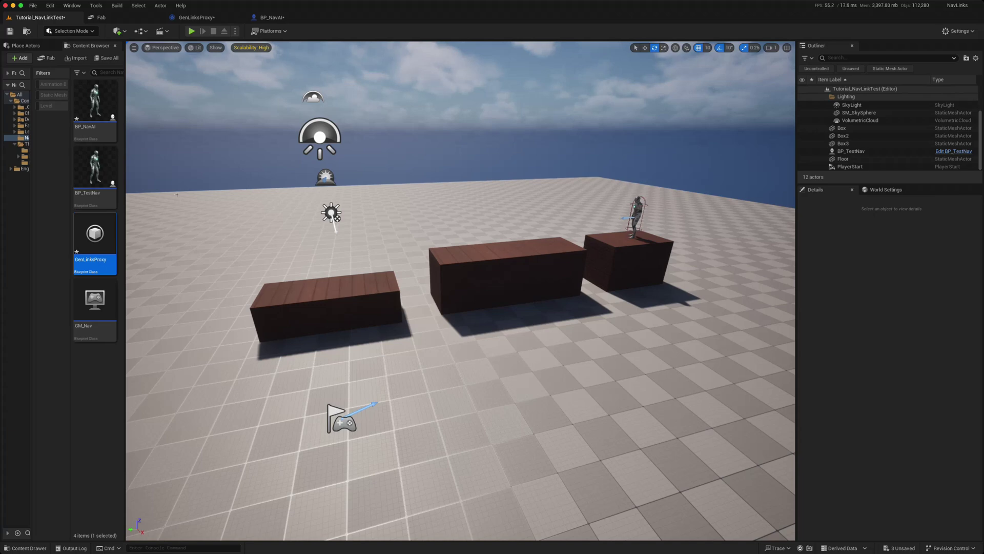
{"action": "left_click", "coordinate": [123, 33]}
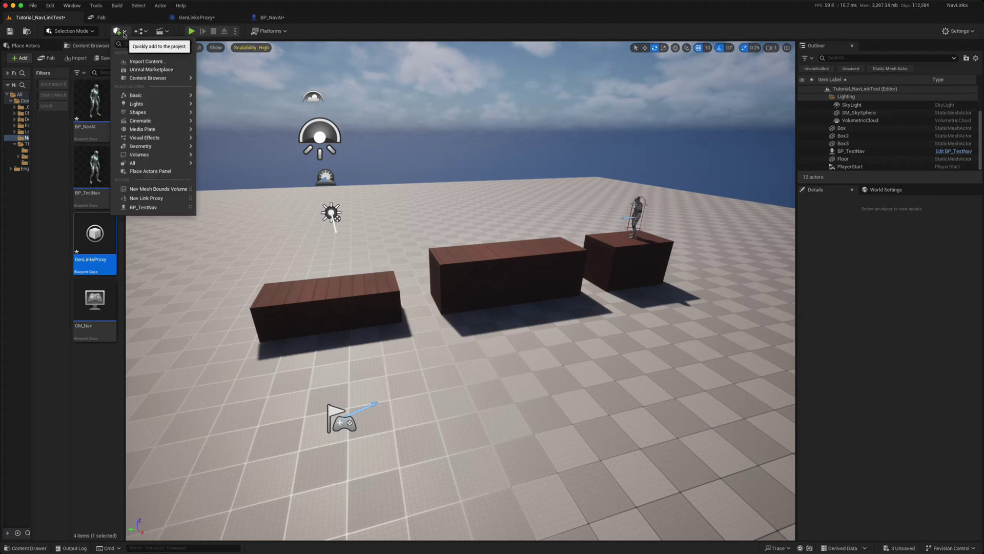
{"action": "type", "text": "nav mes"}
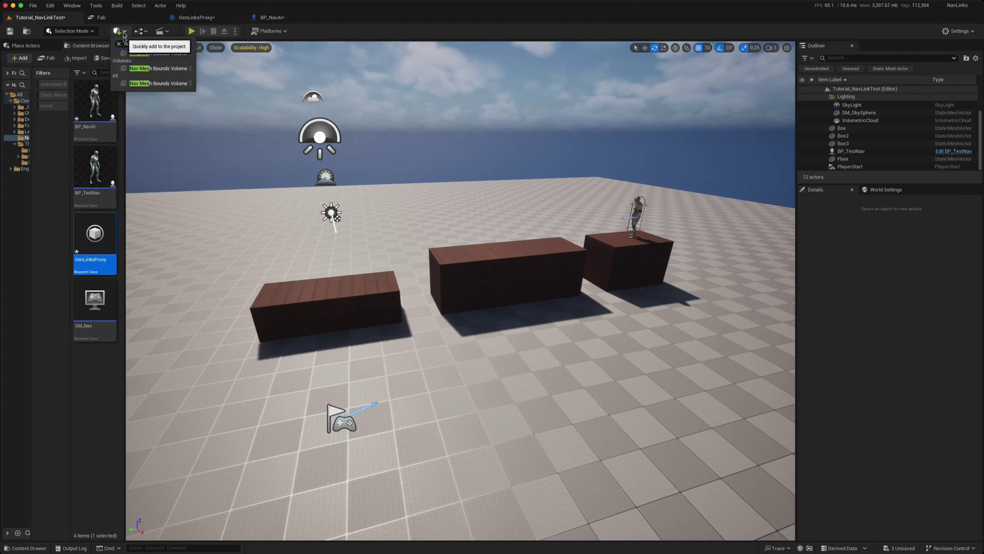
{"action": "left_click", "coordinate": [155, 68]}
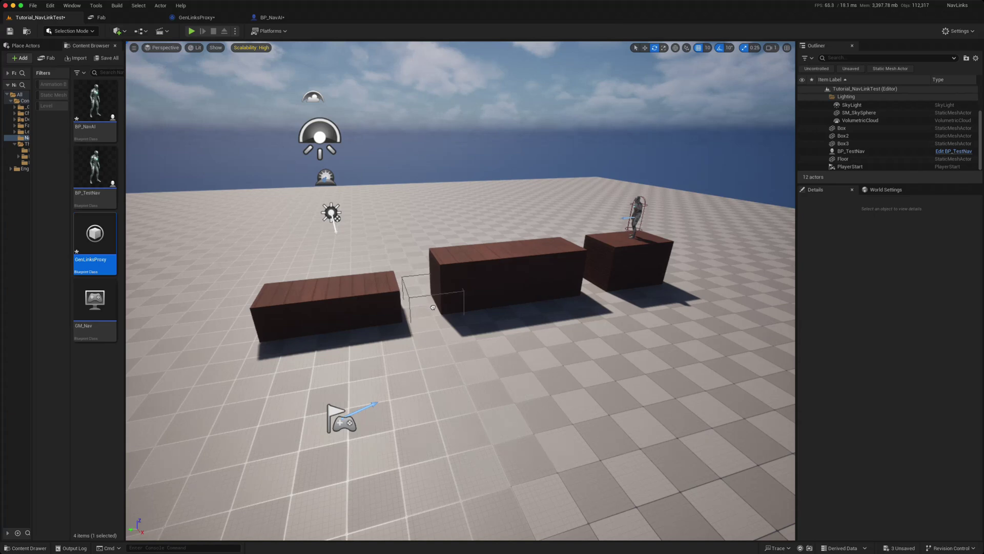
Scale the Nav Mesh Bounds Volume to 20 in X, 20 in Y and 10 in Z
{"action": "left_click", "coordinate": [886, 353]}
{"action": "type", "text": "20"}
{"action": "key", "text": "Tab"}
{"action": "type", "text": "20"}
{"action": "key", "text": "Tab"}
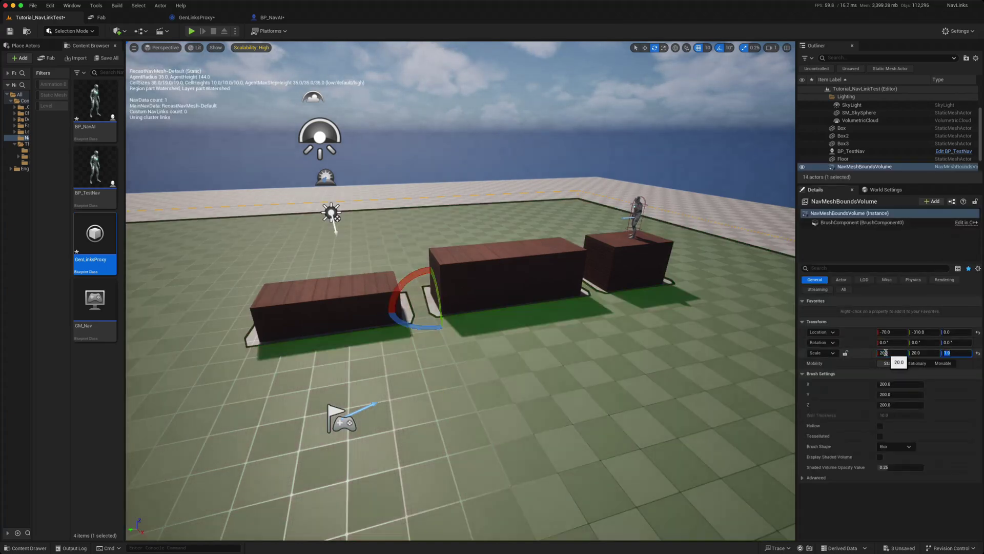
{"action": "type", "text": "10"}
{"action": "key", "text": "Return"}
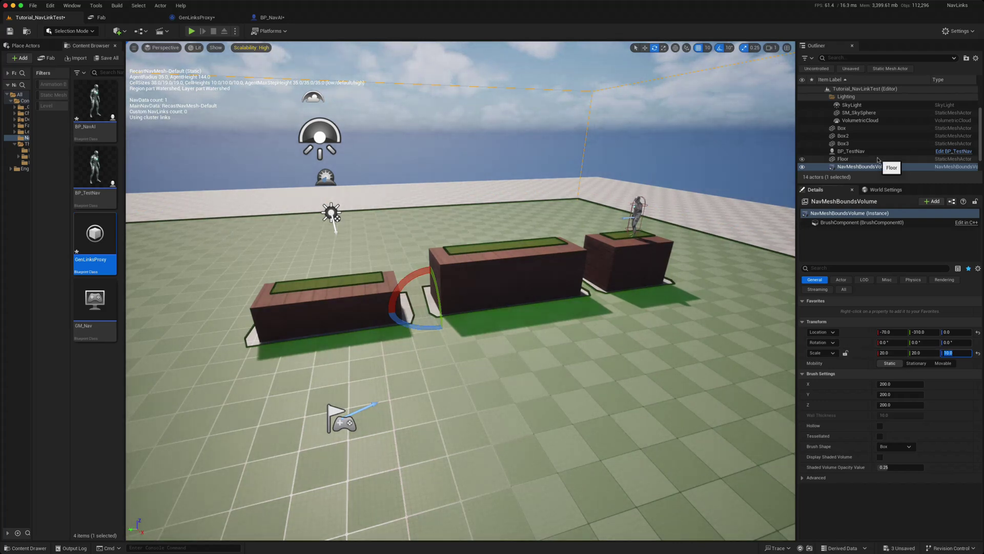
Enable Generate Nav Links in the Generation settings of RecastNavMesh-Default
{"action": "scroll", "coordinate": [878, 160], "scroll_direction": "down", "scroll_amount": 1}
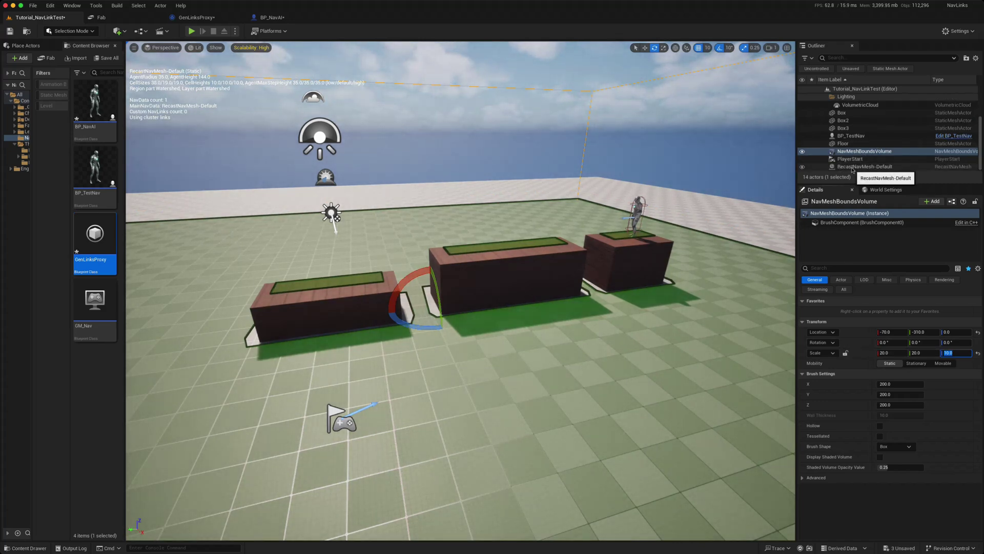
{"action": "left_click", "coordinate": [855, 167]}
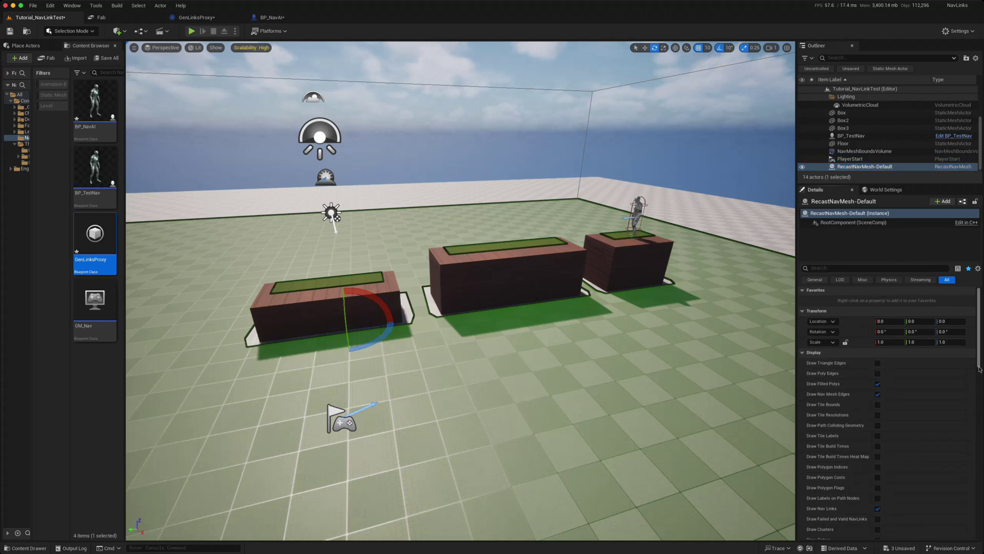
{"action": "left_click_drag", "start_coordinate": [978, 357], "coordinate": [975, 435]}
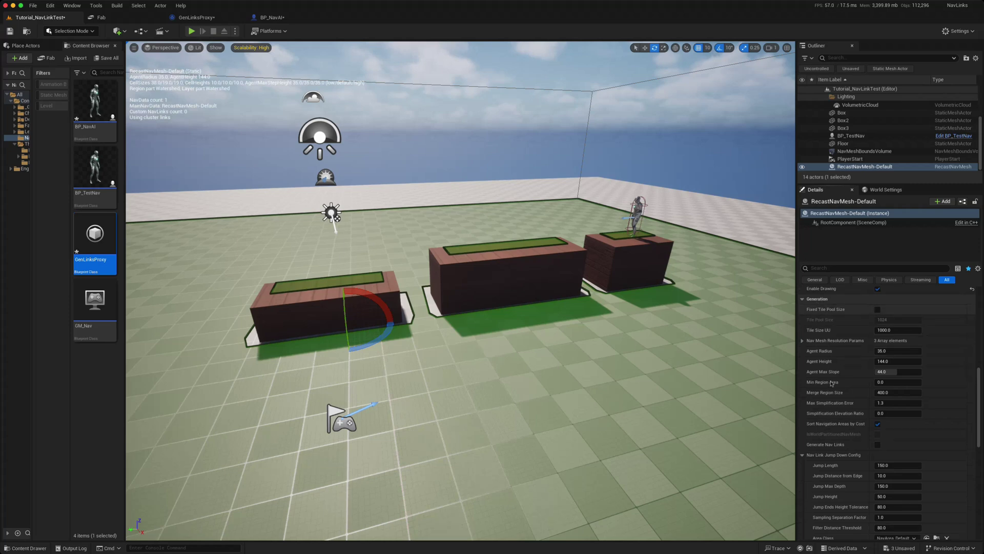
{"action": "left_click", "coordinate": [877, 446]}
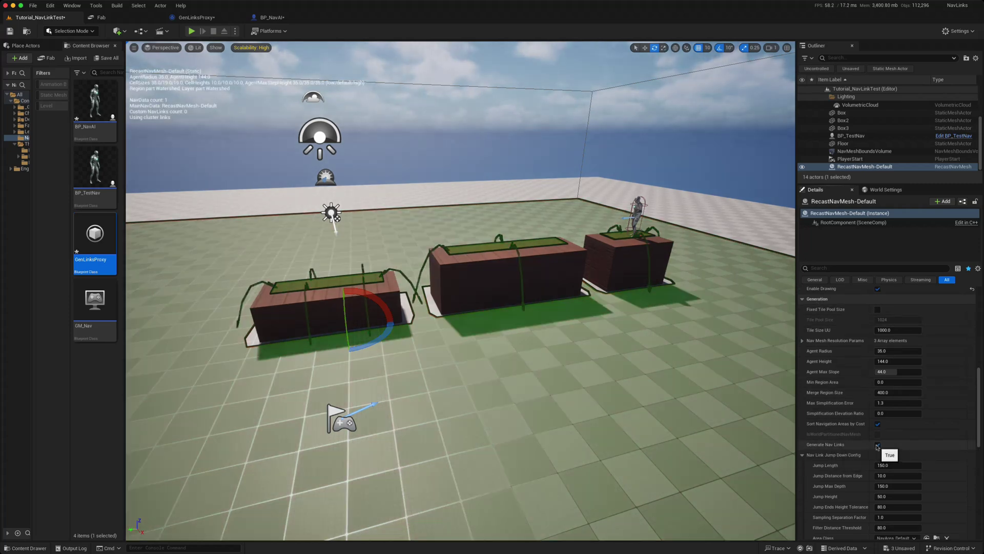
Inspect the generated links around the boxes and set Jump Length to 500 in the Nav Link Jump Down Config
{"action": "mouse_move", "coordinate": [721, 403]}
{"action": "right_mouse_down"}
{"action": "mouse_move", "coordinate": [721, 346]}
{"action": "mouse_move", "coordinate": [721, 407]}
{"action": "mouse_move", "coordinate": [702, 403]}
{"action": "right_mouse_up"}
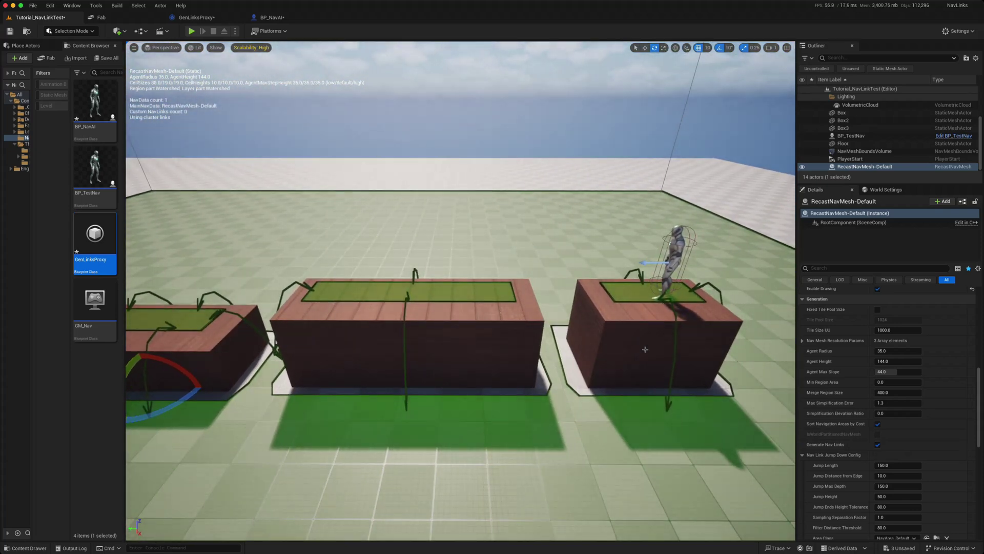
{"action": "mouse_move", "coordinate": [383, 380]}
{"action": "right_mouse_down"}
{"action": "mouse_move", "coordinate": [359, 384]}
{"action": "mouse_move", "coordinate": [383, 381]}
{"action": "right_mouse_up"}
{"action": "scroll", "coordinate": [383, 380], "scroll_direction": "down", "scroll_amount": 3}
{"action": "right_click_drag", "start_coordinate": [471, 363], "coordinate": [453, 363]}
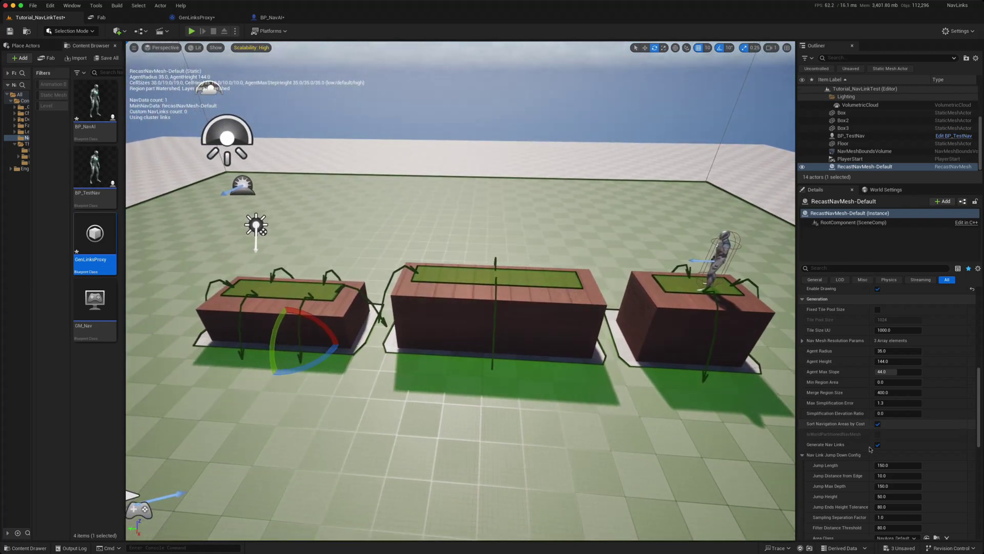
{"action": "mouse_move", "coordinate": [842, 479]}
{"action": "left_click", "coordinate": [896, 465]}
{"action": "type", "text": "500"}
{"action": "key", "text": "Return"}
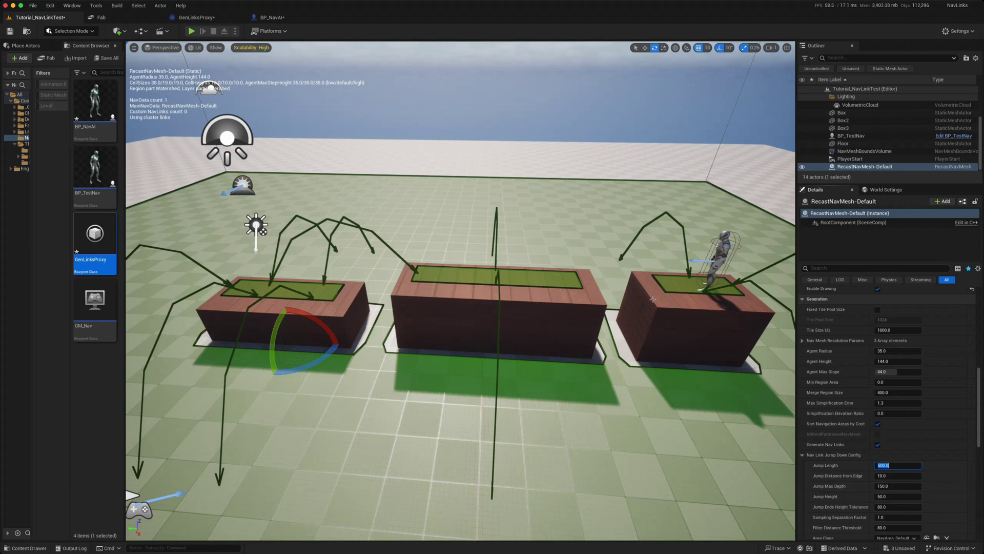
Set Jump Max Depth to 90 in the Nav Link Jump Down Config and inspect the links between the boxes
{"action": "left_click_drag", "start_coordinate": [891, 487], "coordinate": [887, 487]}
{"action": "left_click", "coordinate": [896, 487]}
{"action": "type", "text": "90"}
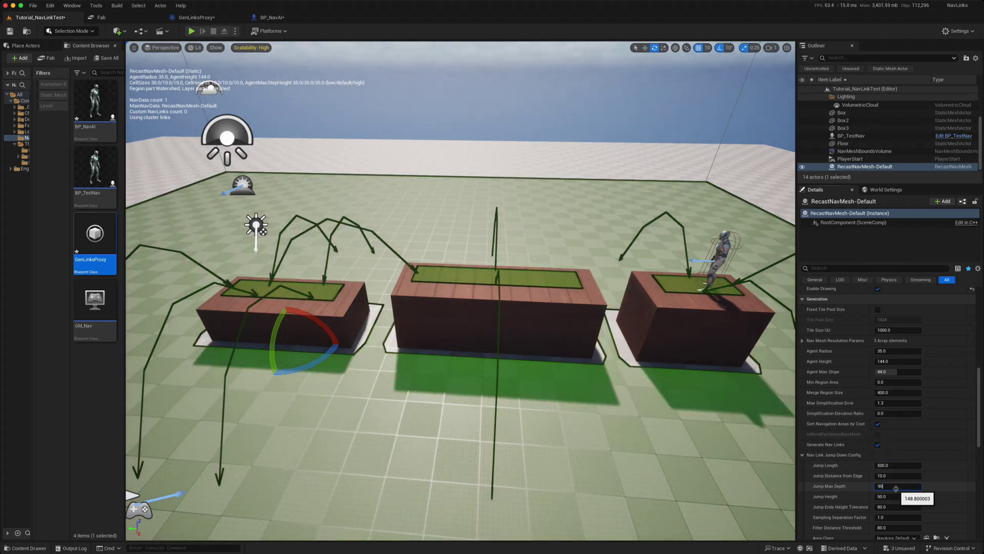
{"action": "key", "text": "Return"}
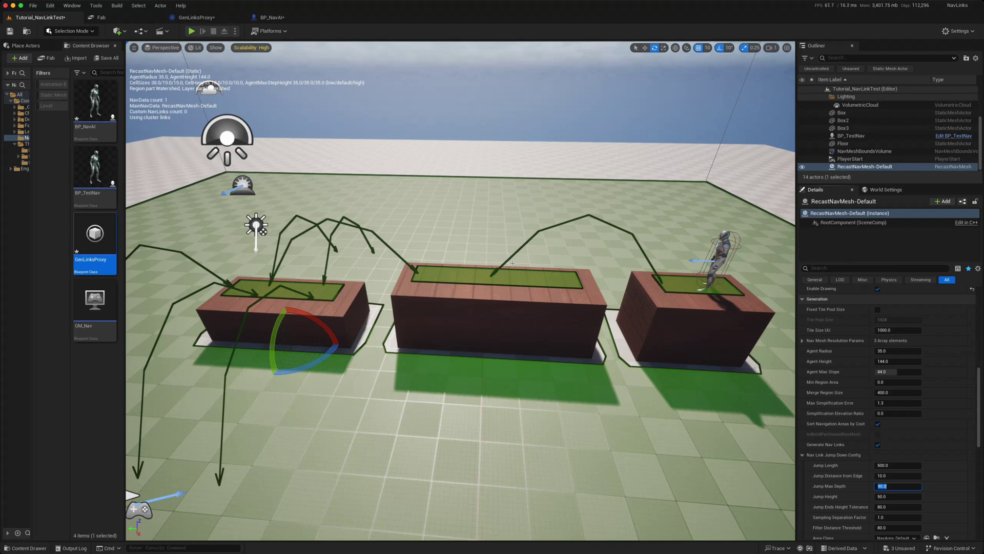
{"action": "right_click_drag", "start_coordinate": [660, 279], "coordinate": [660, 275]}
{"action": "key", "text": "a"}
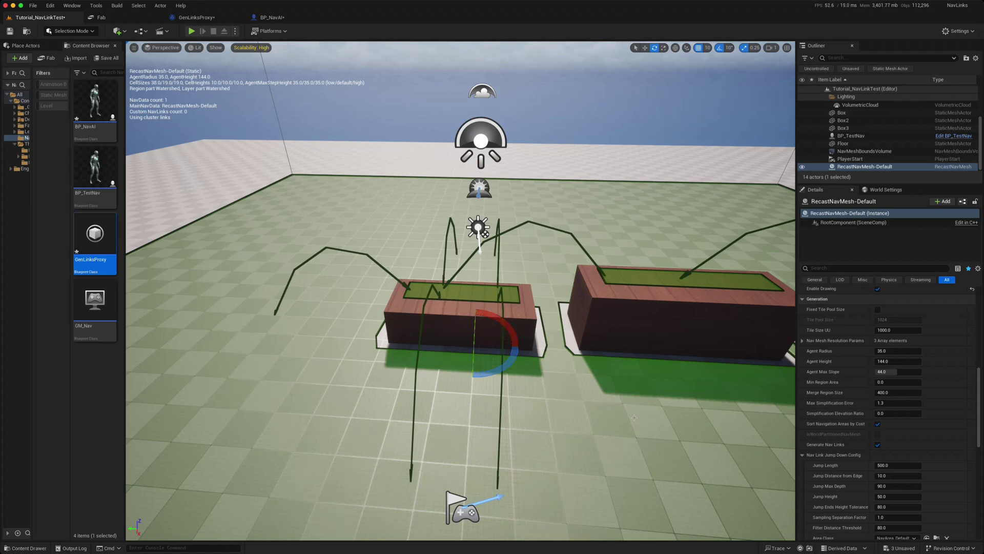
Play-test the level, running and jumping the player character onto the boxes to observe how the AI follows over the generated links
{"action": "right_click_drag", "start_coordinate": [634, 417], "coordinate": [676, 414]}
{"action": "scroll", "coordinate": [872, 462], "scroll_direction": "down", "scroll_amount": 3}
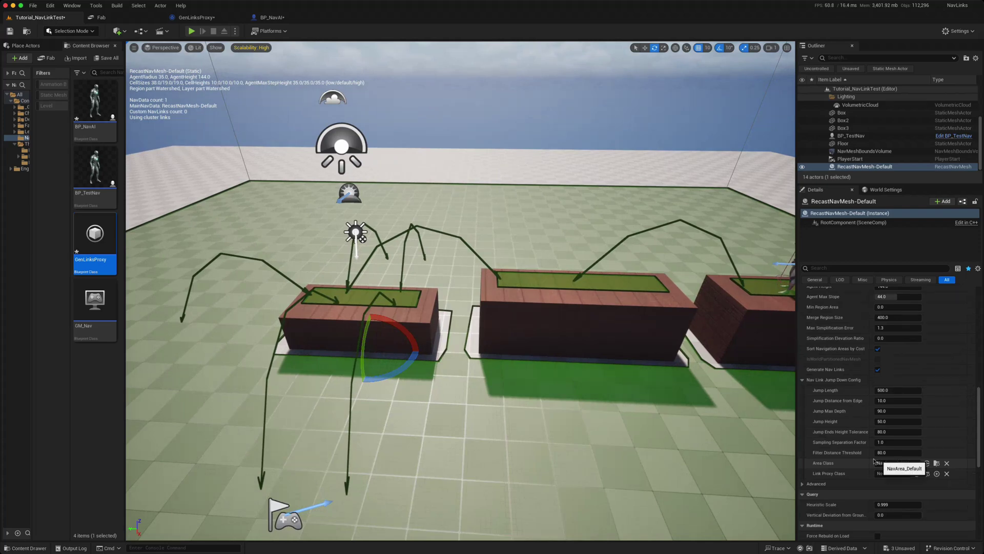
{"action": "scroll", "coordinate": [848, 471], "scroll_direction": "down", "scroll_amount": 1}
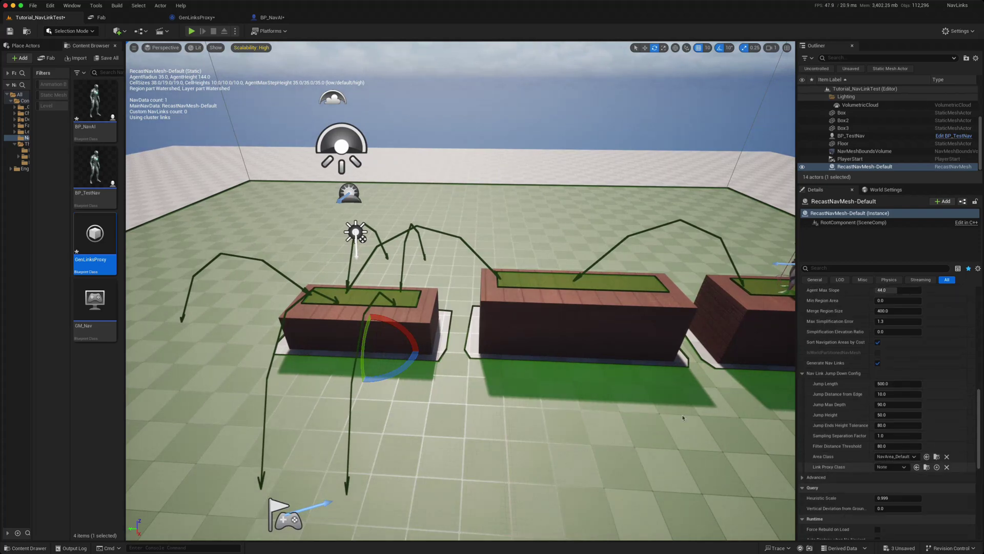
{"action": "left_click", "coordinate": [189, 31]}
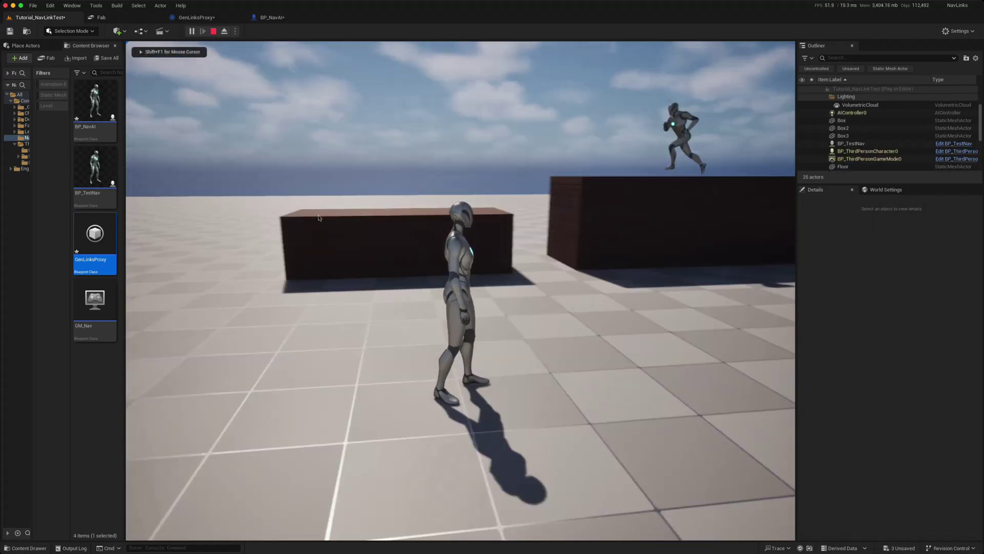
{"action": "key", "text": "w"}
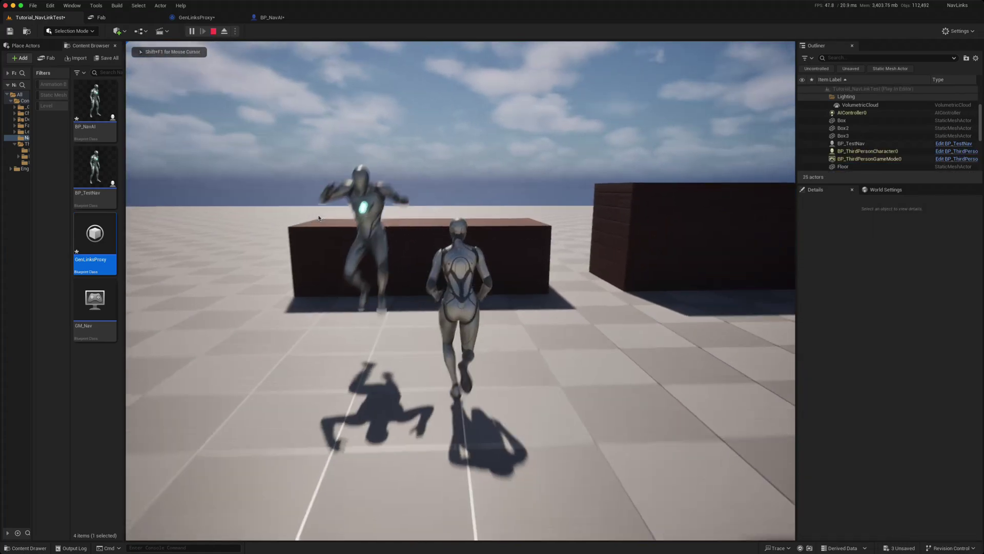
{"action": "key", "text": "space"}
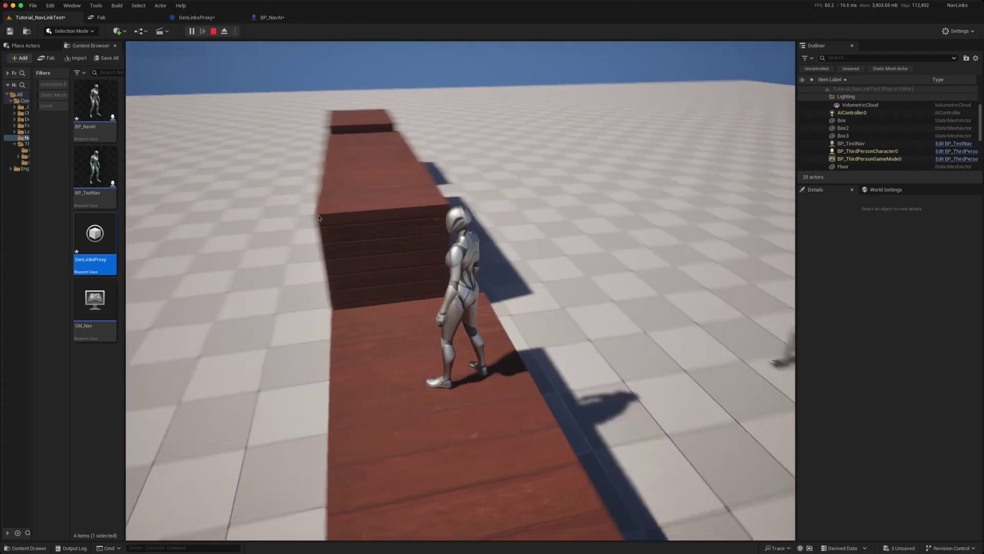
{"action": "key", "text": "w"}
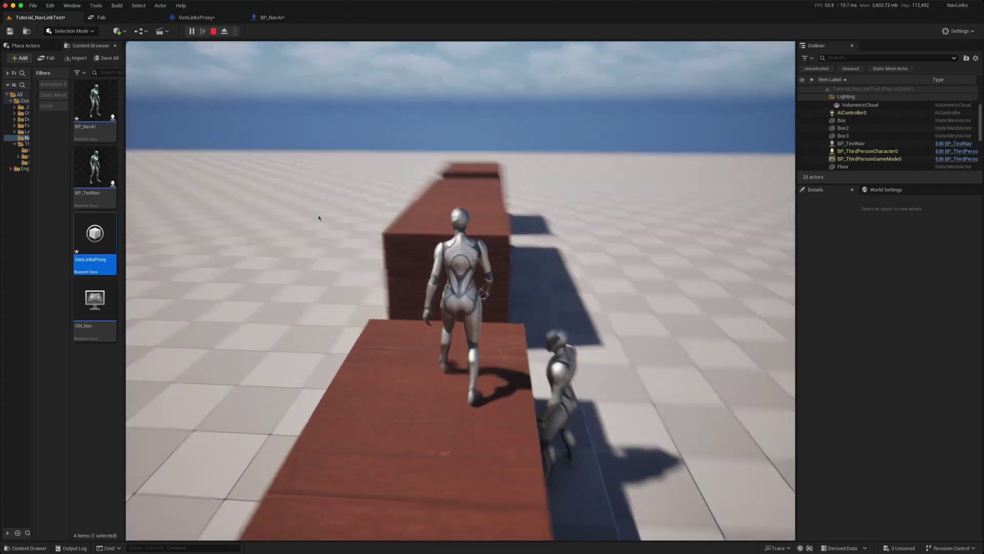
{"action": "key", "text": "space"}
{"action": "key", "text": "space"}
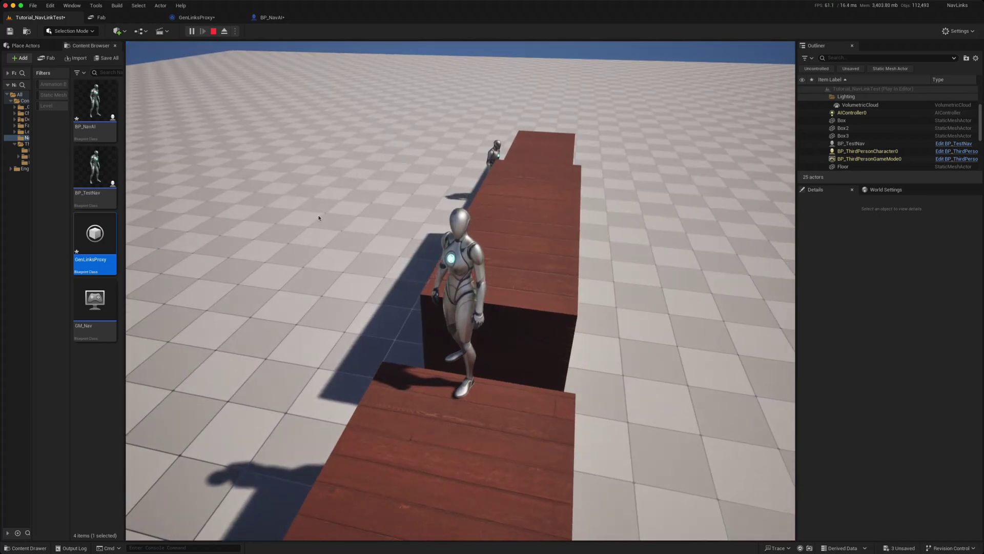
{"action": "key", "text": "Escape"}
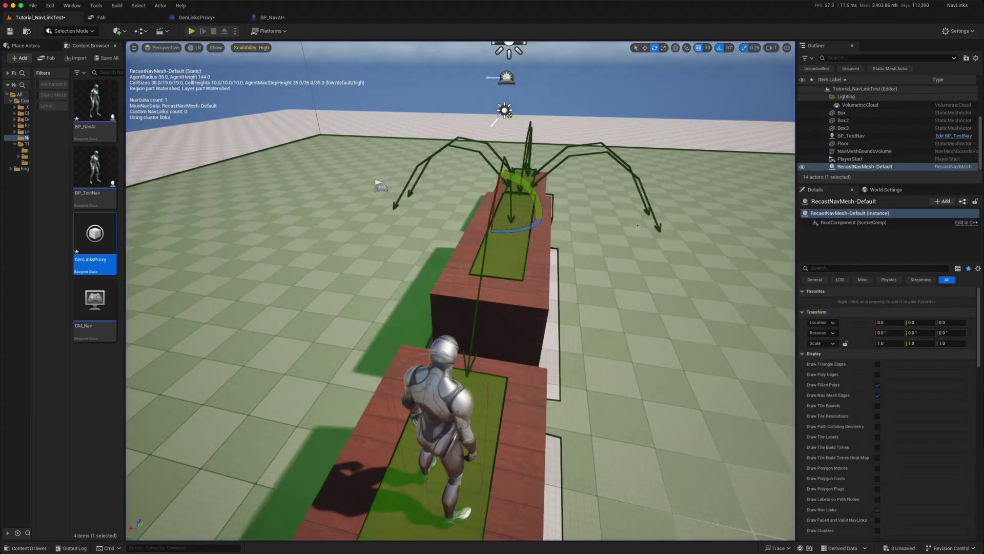
Create a Blueprint class with GeneratedNavLinksProxy as its parent and name it BP_NavProxeyGen
{"action": "right_click", "coordinate": [86, 373]}
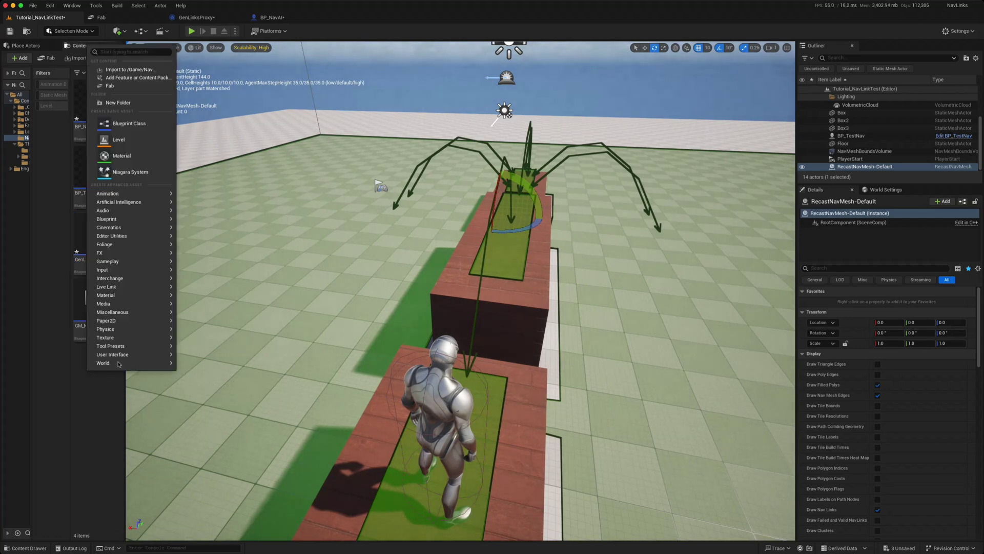
{"action": "left_click", "coordinate": [119, 124]}
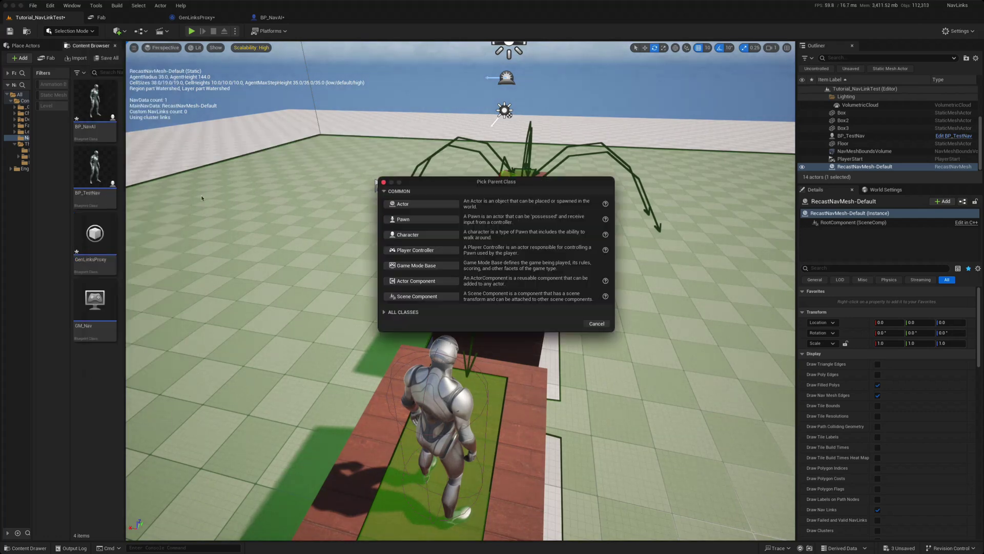
{"action": "left_click", "coordinate": [382, 312]}
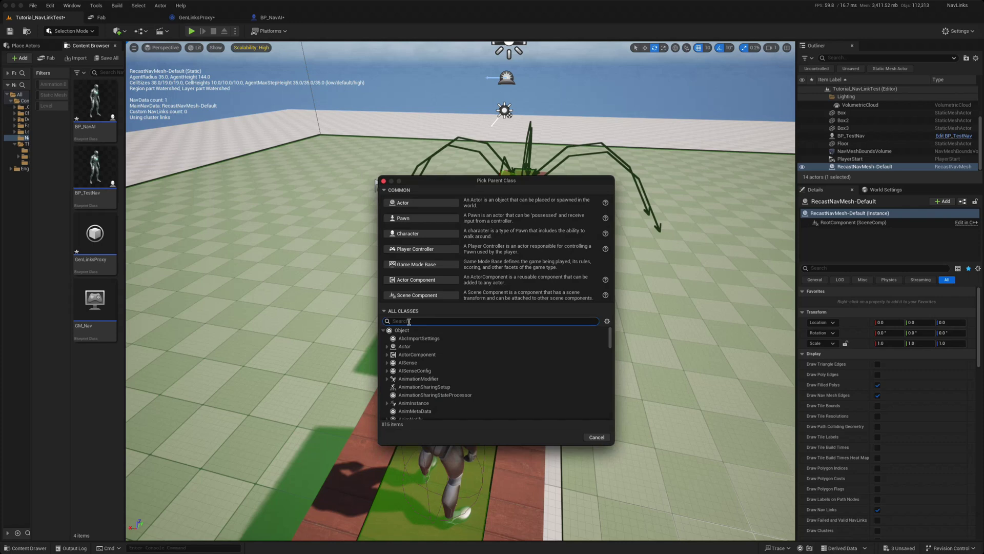
{"action": "type", "text": "genera"}
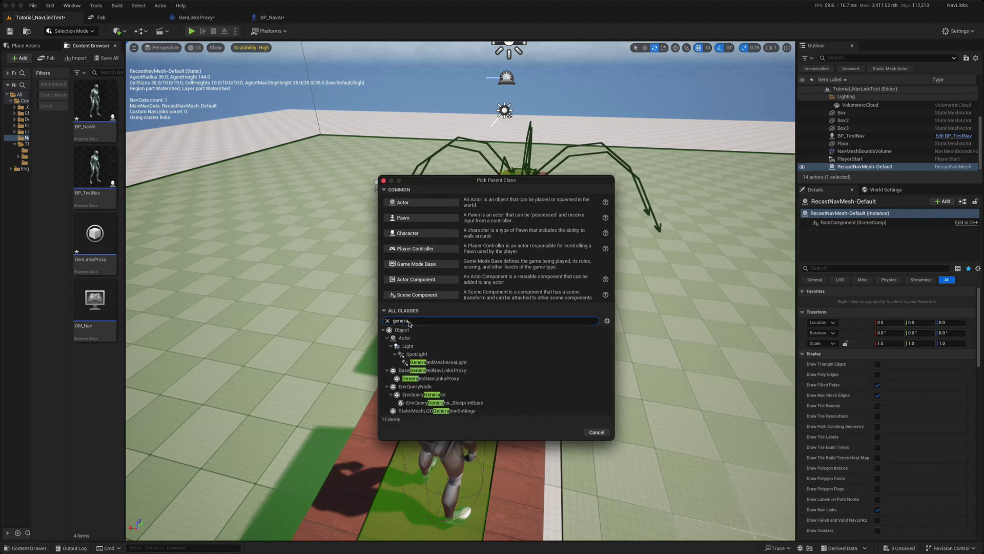
{"action": "left_click", "coordinate": [419, 379]}
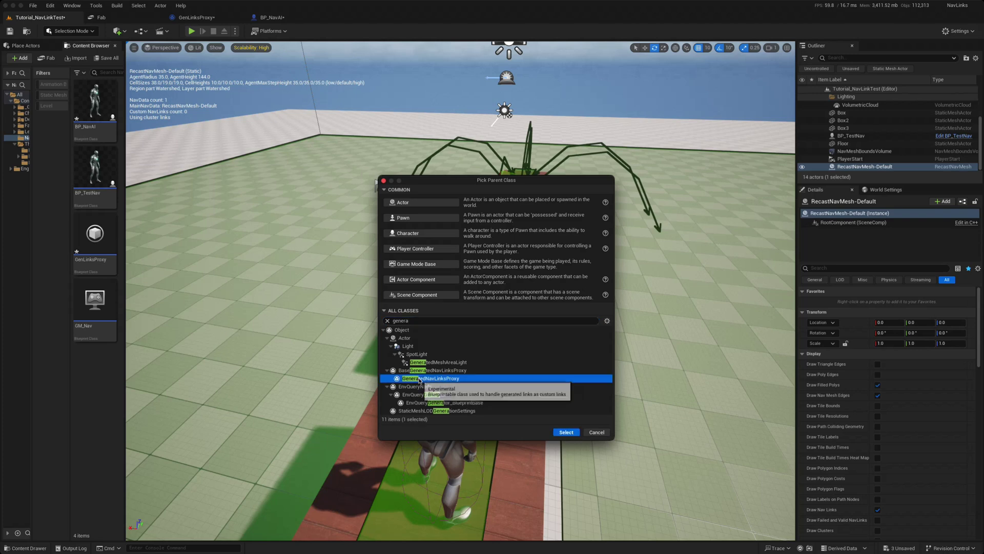
{"action": "left_click", "coordinate": [563, 432]}
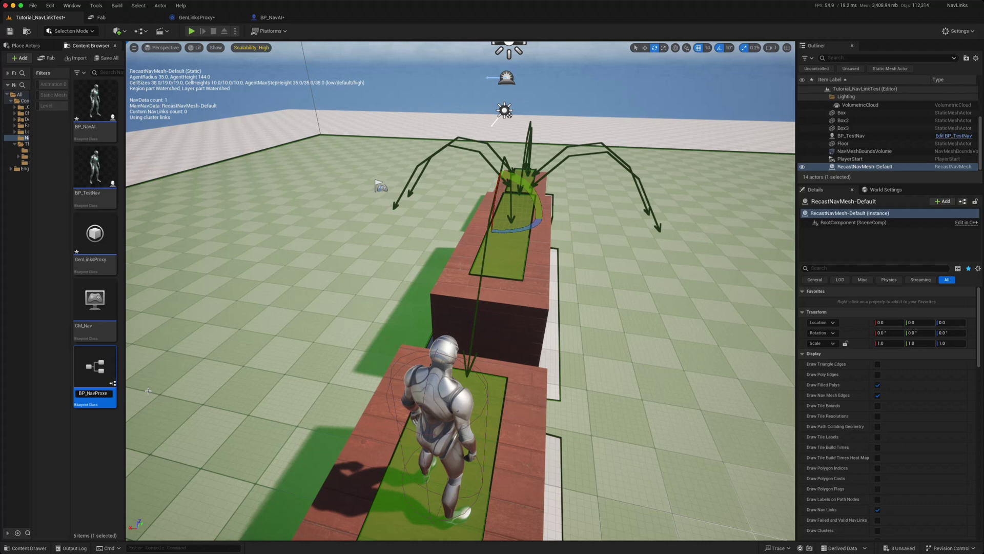
{"action": "key", "text": "Return"}
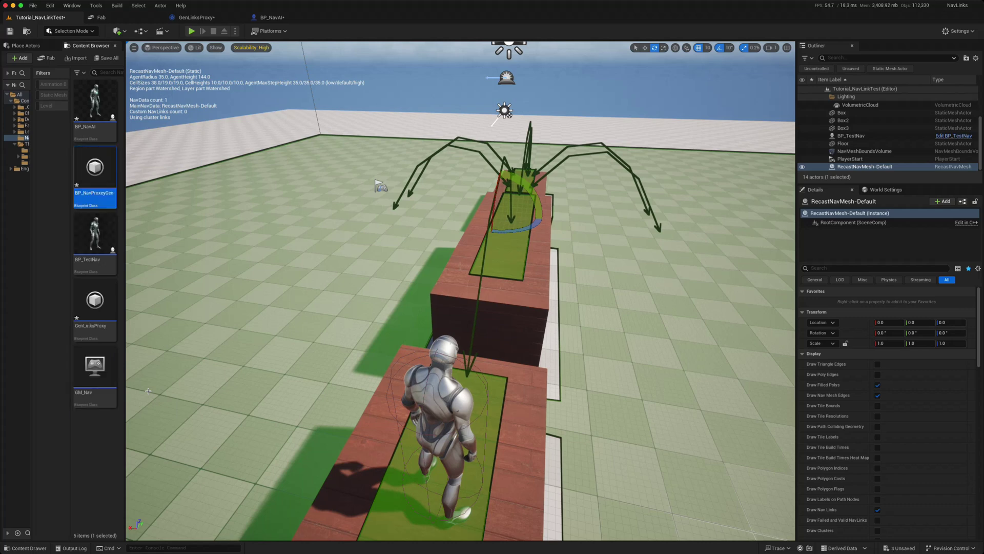
Open the BP_NavProxeyGen blueprint and override its ReceiveSmartLinkReached function as an event in the Event Graph
{"action": "double_click", "coordinate": [95, 172]}
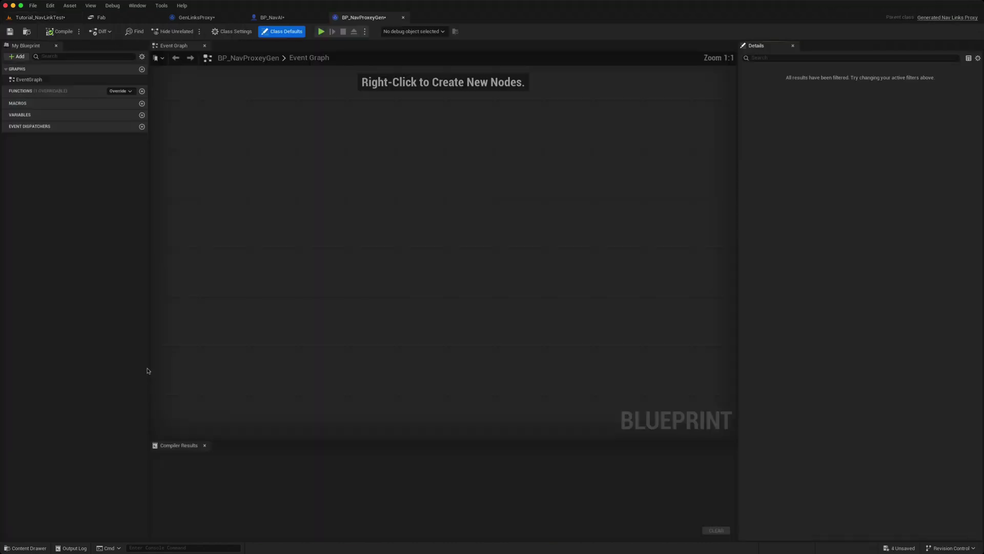
{"action": "left_click", "coordinate": [119, 92]}
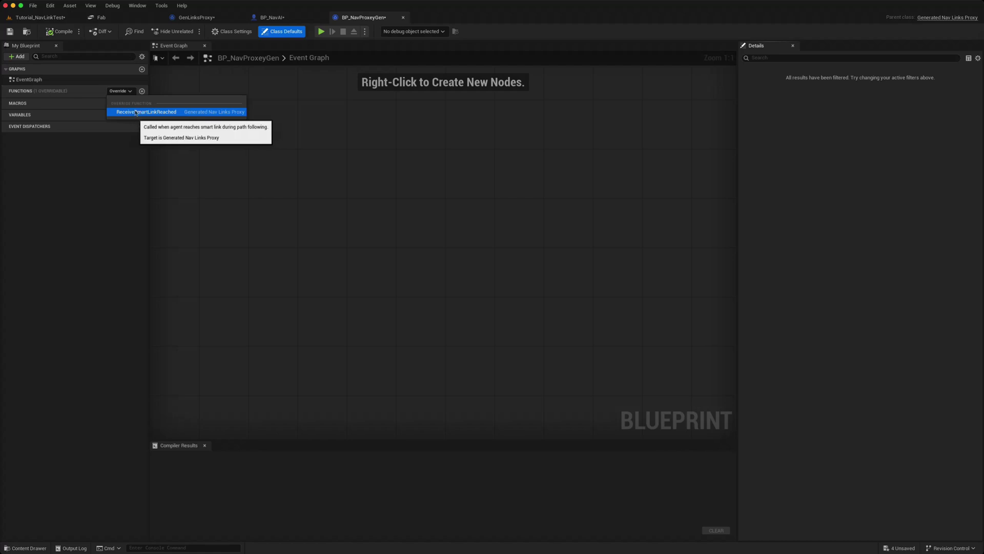
{"action": "left_click", "coordinate": [135, 112]}
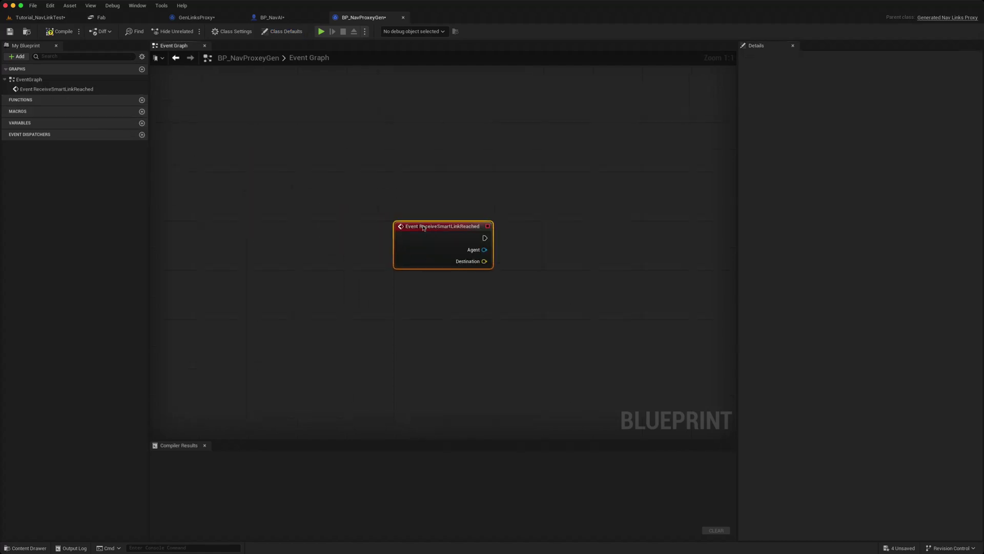
Add a Get Actor Location node fed by the Agent output of Event ReceiveSmartLinkReached and place it beside the event
{"action": "right_click_drag", "start_coordinate": [450, 355], "coordinate": [329, 341]}
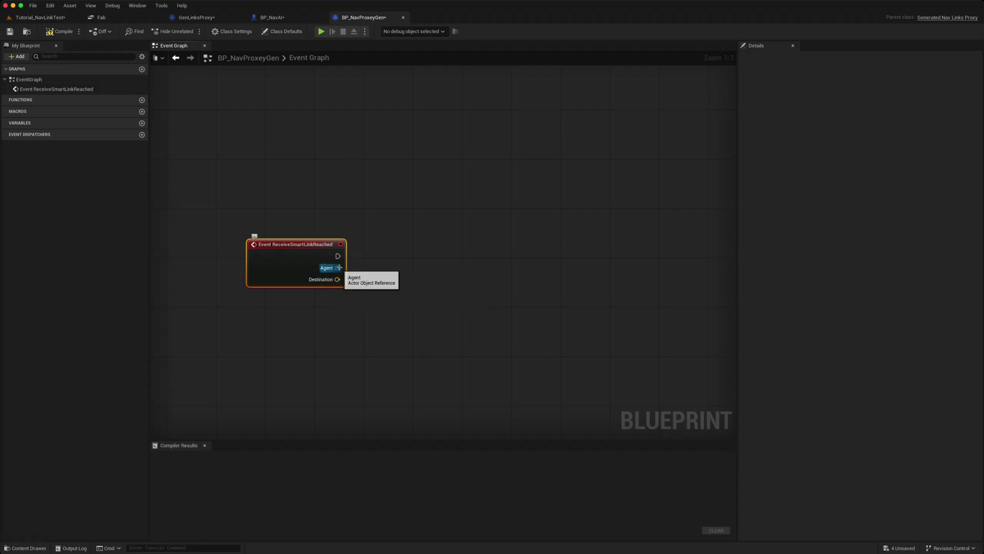
{"action": "left_click_drag", "start_coordinate": [337, 268], "coordinate": [366, 300]}
{"action": "type", "text": "get acto"}
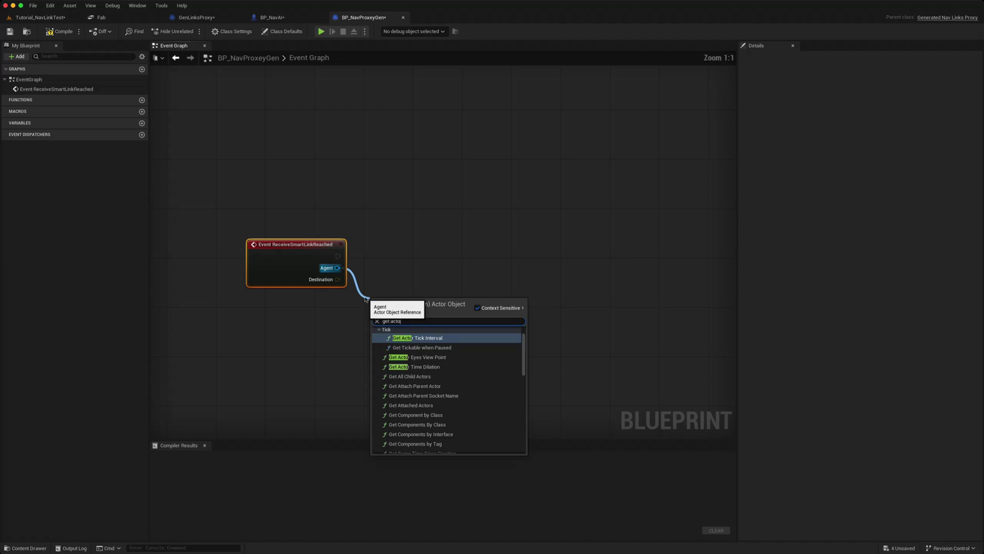
{"action": "type", "text": " loc"}
{"action": "left_click", "coordinate": [408, 338]}
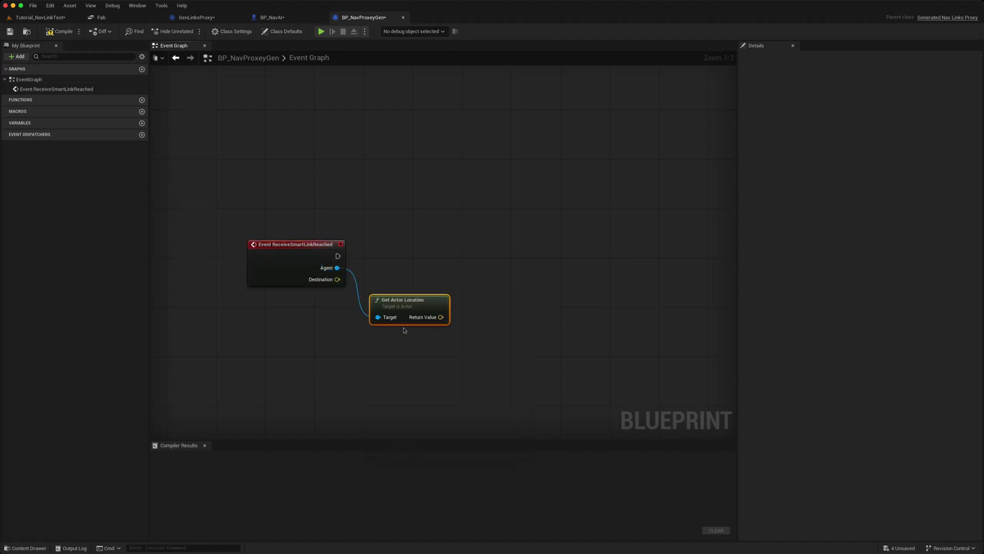
{"action": "left_click_drag", "start_coordinate": [402, 306], "coordinate": [430, 296]}
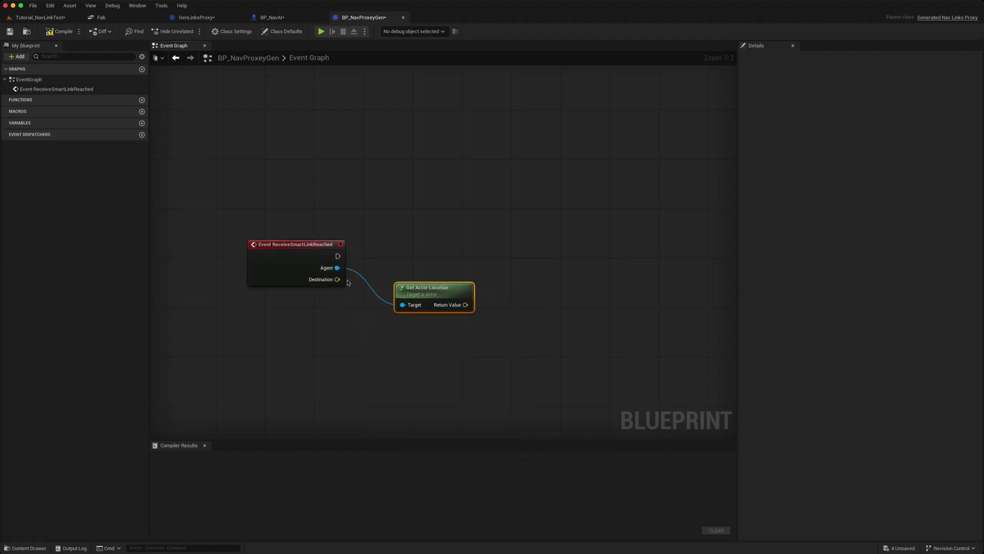
Add a Suggest Projectile Velocity Custom Arc node beyond Get Actor Location and expand its advanced inputs
{"action": "right_click_drag", "start_coordinate": [409, 355], "coordinate": [380, 363]}
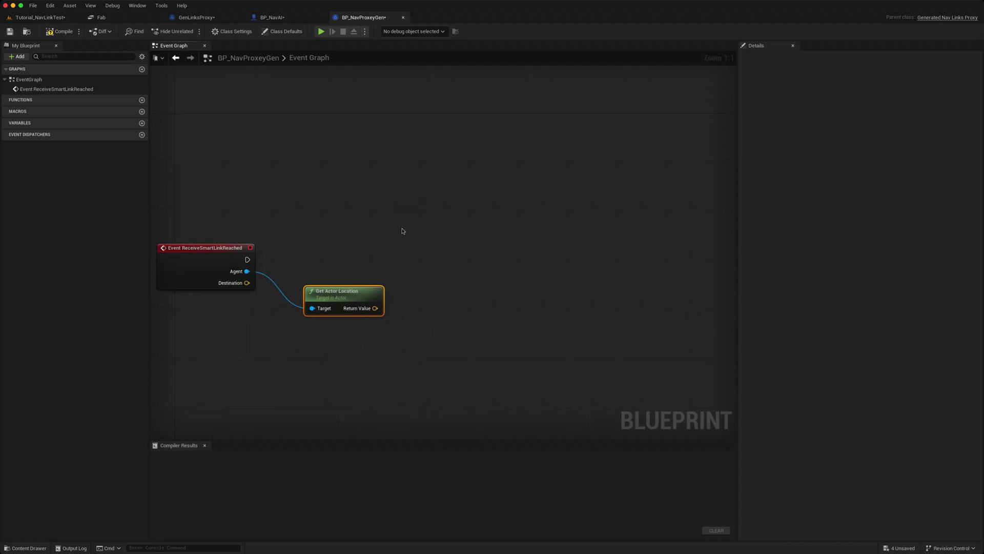
{"action": "right_click", "coordinate": [478, 275]}
{"action": "type", "text": "sugges"}
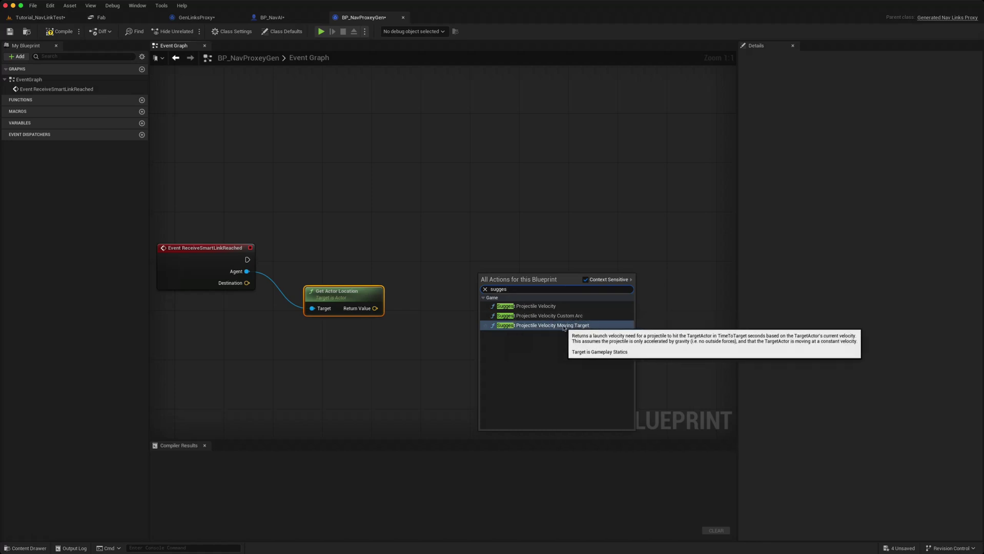
{"action": "left_click", "coordinate": [511, 315]}
{"action": "left_click_drag", "start_coordinate": [543, 273], "coordinate": [544, 247]}
{"action": "left_click", "coordinate": [549, 304]}
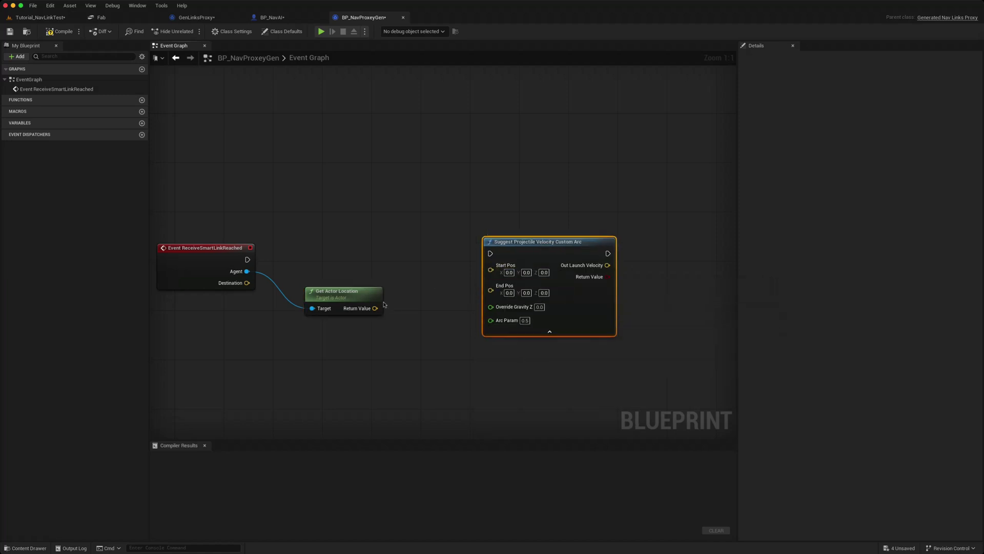
Wire the actor location to Start Pos, Destination to End Pos, and the event's execution to the Suggest Projectile Velocity node
{"action": "left_click_drag", "start_coordinate": [375, 308], "coordinate": [491, 267]}
{"action": "left_click_drag", "start_coordinate": [246, 283], "coordinate": [490, 277]}
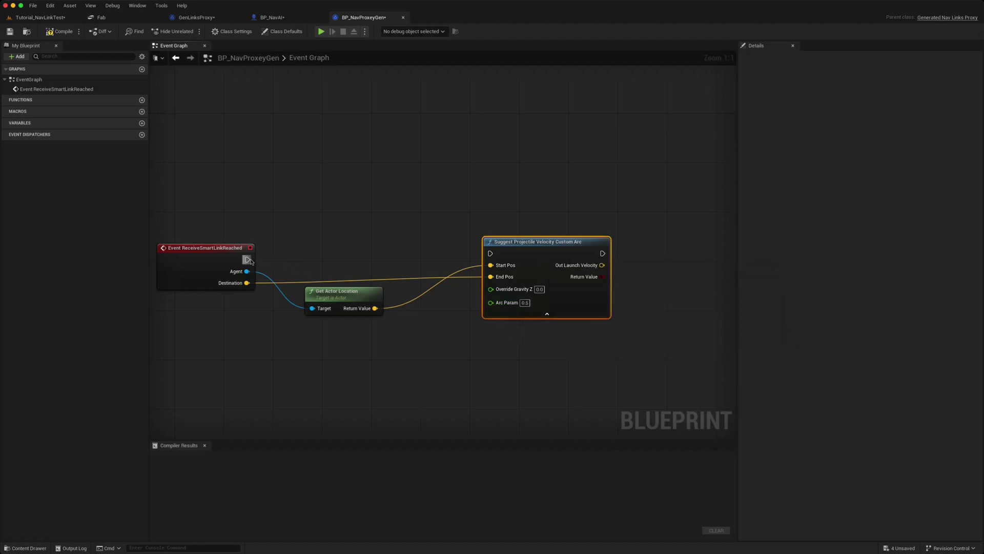
{"action": "left_click_drag", "start_coordinate": [249, 260], "coordinate": [491, 253]}
Cast the event's Agent to Character and run the cast after the Suggest Projectile Velocity Custom Arc node
{"action": "right_click_drag", "start_coordinate": [460, 373], "coordinate": [349, 370]}
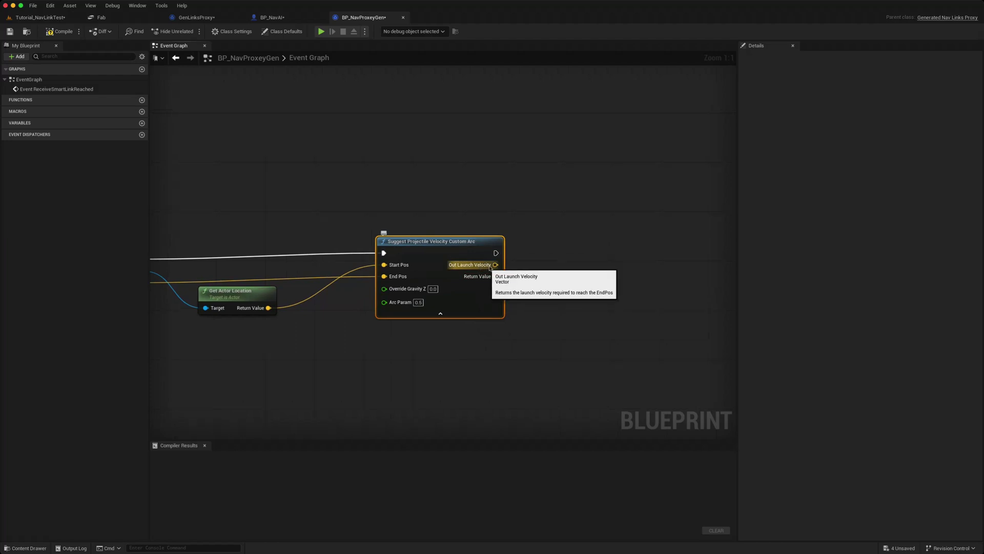
{"action": "right_click_drag", "start_coordinate": [417, 367], "coordinate": [450, 374]}
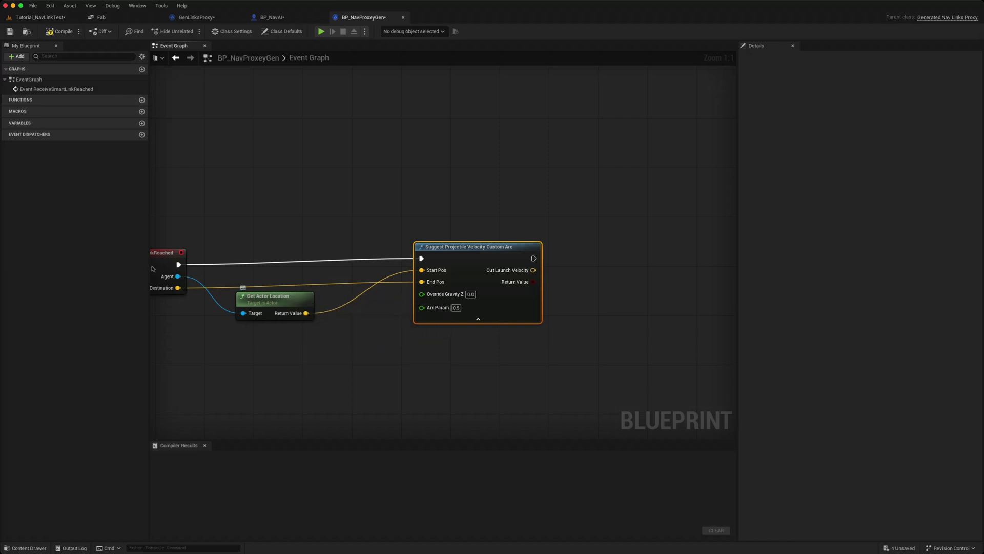
{"action": "left_click_drag", "start_coordinate": [179, 276], "coordinate": [598, 275]}
{"action": "type", "text": "cast to cha"}
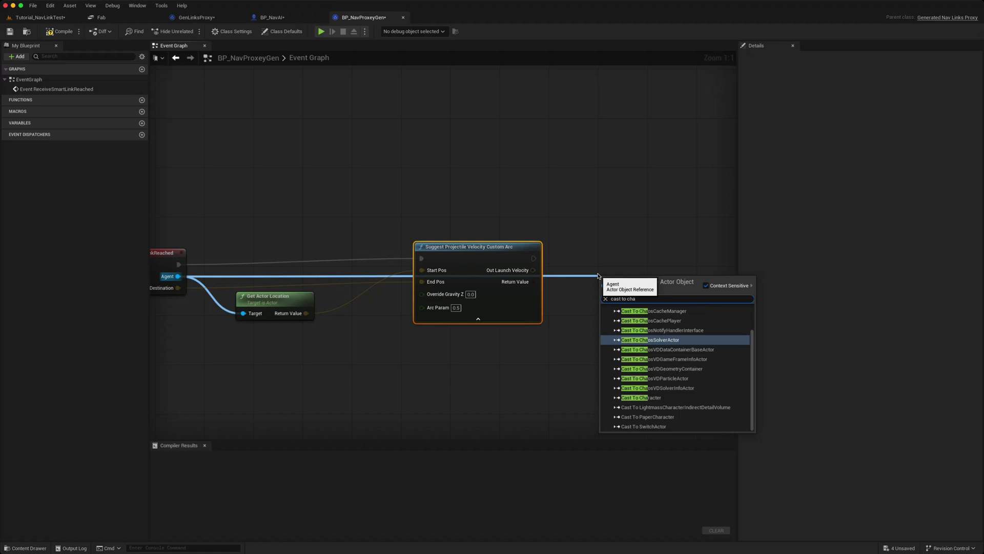
{"action": "type", "text": "r"}
{"action": "key", "text": "Return"}
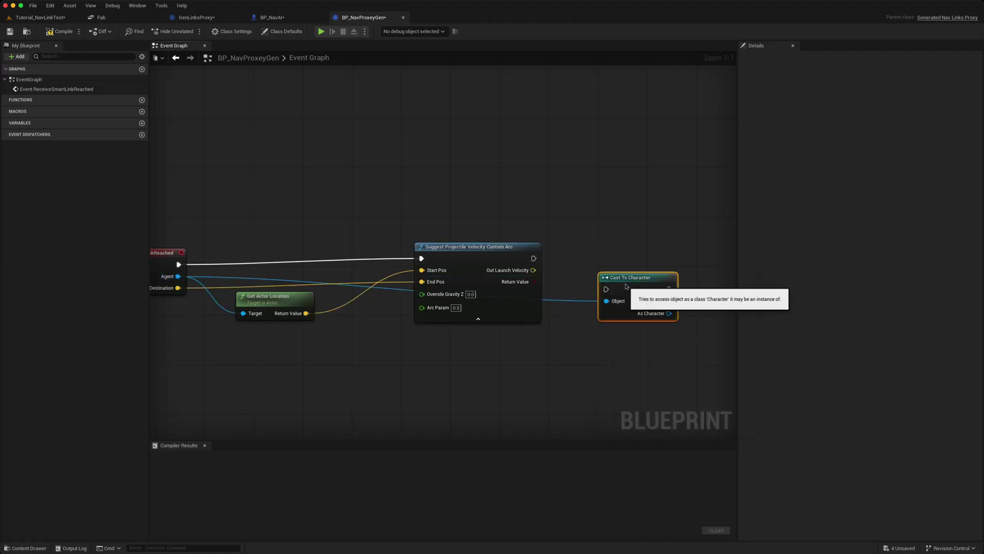
{"action": "left_click_drag", "start_coordinate": [626, 290], "coordinate": [533, 258]}
Add a Launch Character node from the As Character output and feed Out Launch Velocity into its Launch Velocity
{"action": "right_click_drag", "start_coordinate": [579, 319], "coordinate": [436, 332]}
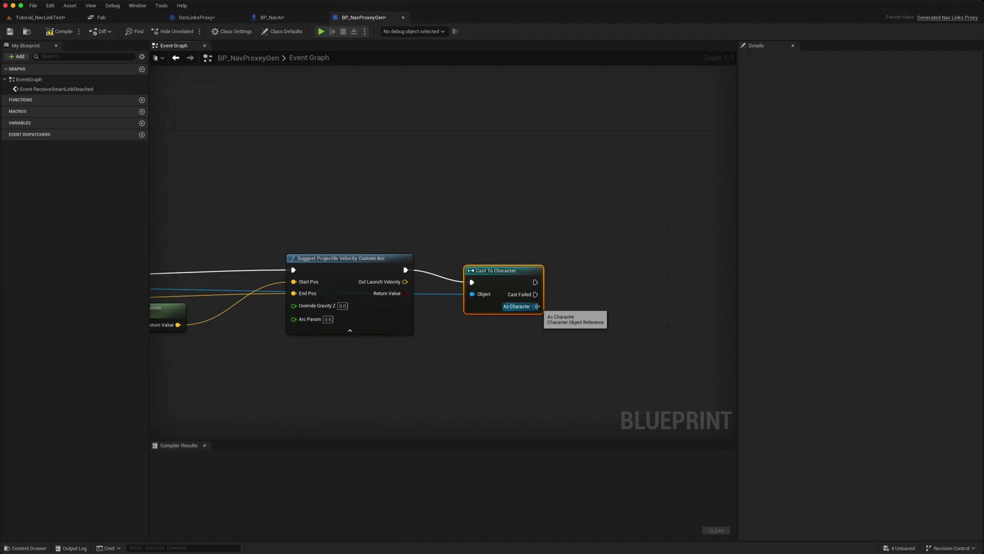
{"action": "left_click_drag", "start_coordinate": [535, 306], "coordinate": [602, 291]}
{"action": "type", "text": "la"}
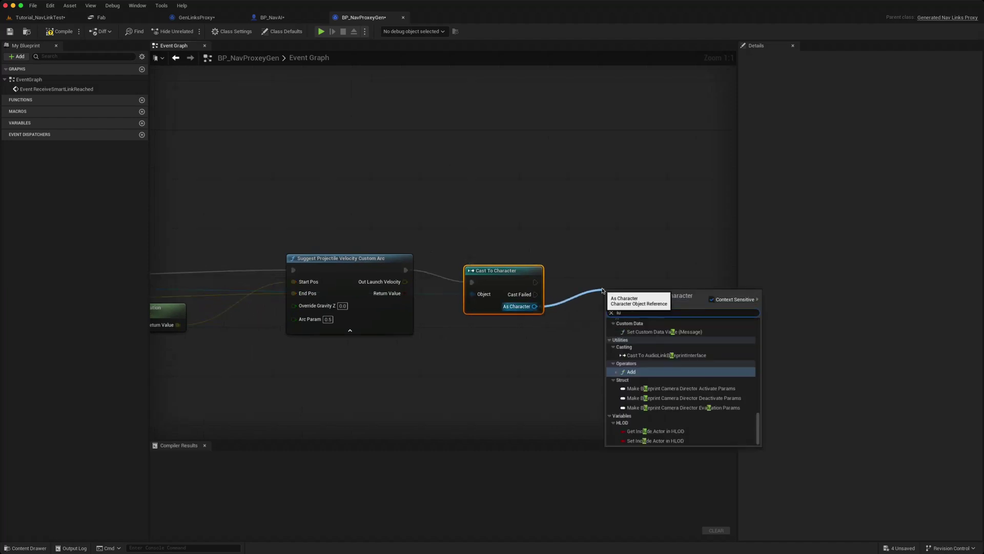
{"action": "type", "text": "unch"}
{"action": "key", "text": "Return"}
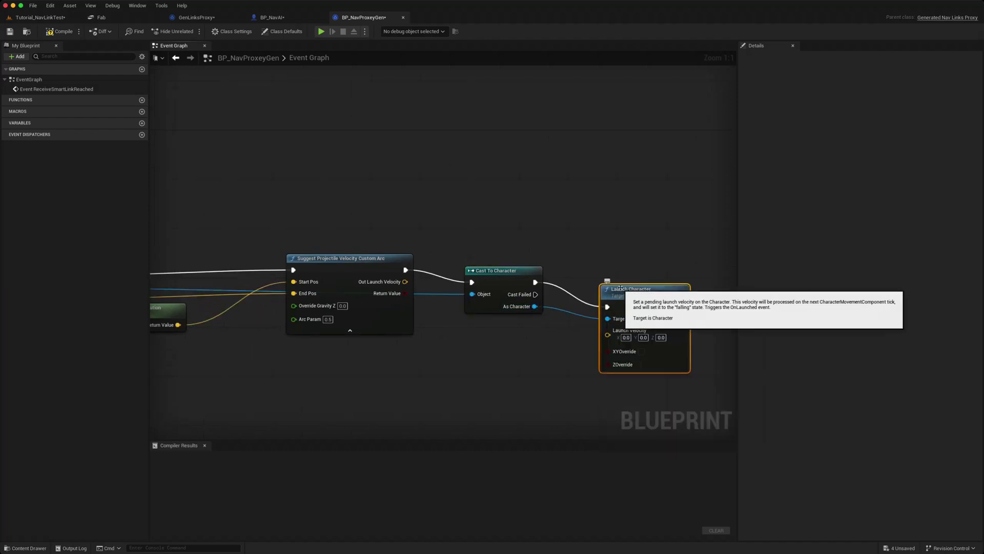
{"action": "left_click_drag", "start_coordinate": [633, 276], "coordinate": [636, 266]}
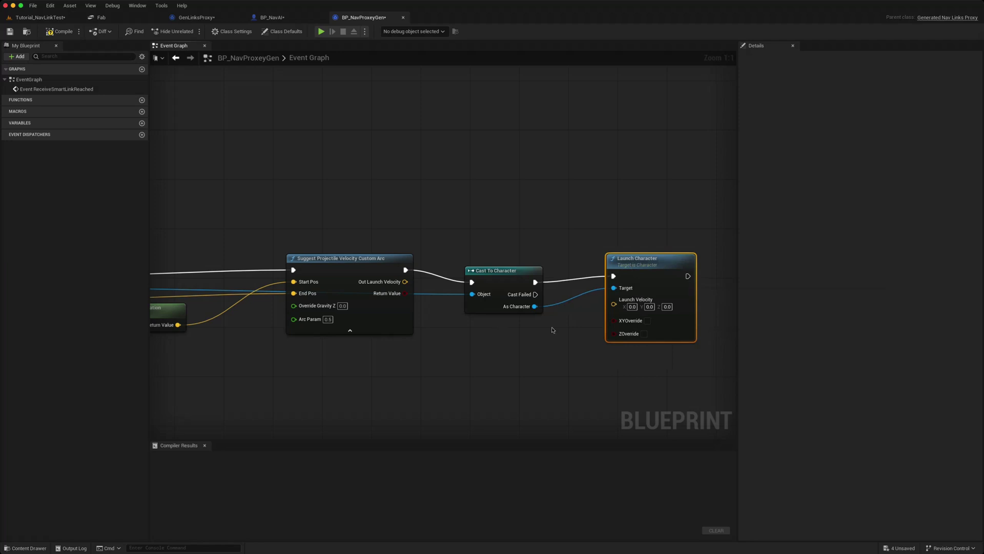
{"action": "left_click_drag", "start_coordinate": [407, 282], "coordinate": [614, 305]}
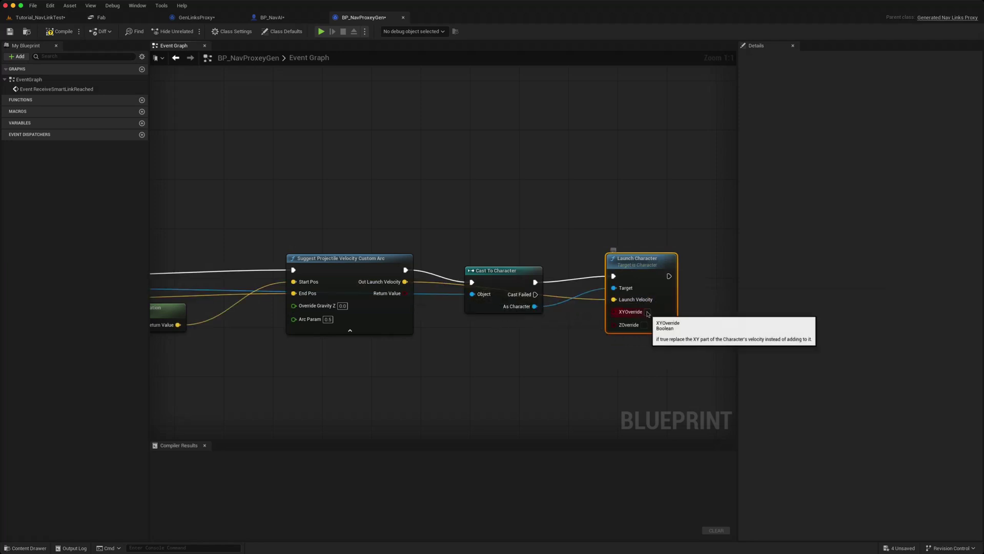
Enable XYOverride and ZOverride on the Launch Character node, straighten its execution wire, then compile and save the blueprint
{"action": "left_click", "coordinate": [647, 311]}
{"action": "left_click", "coordinate": [644, 324]}
{"action": "left_click_drag", "start_coordinate": [639, 270], "coordinate": [638, 276]}
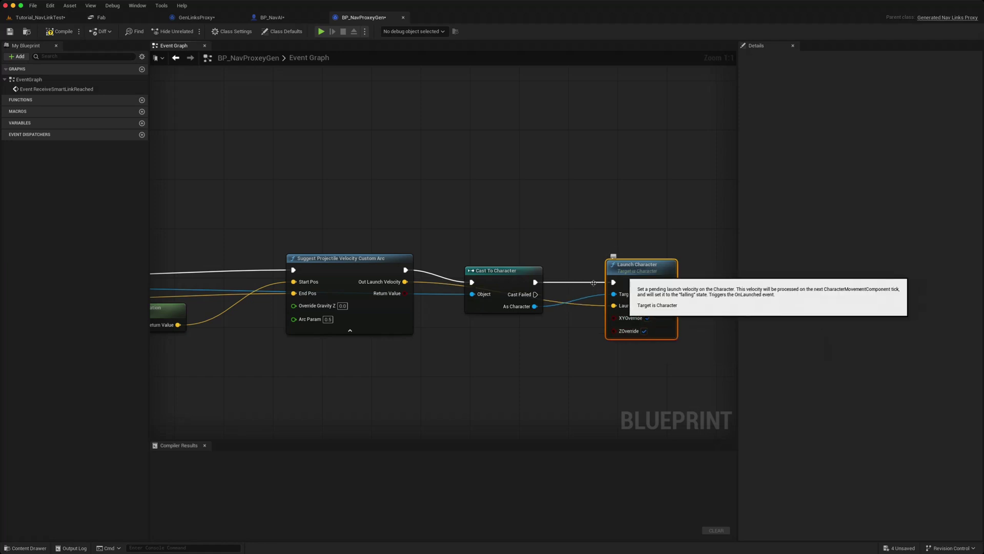
{"action": "left_click", "coordinate": [60, 32]}
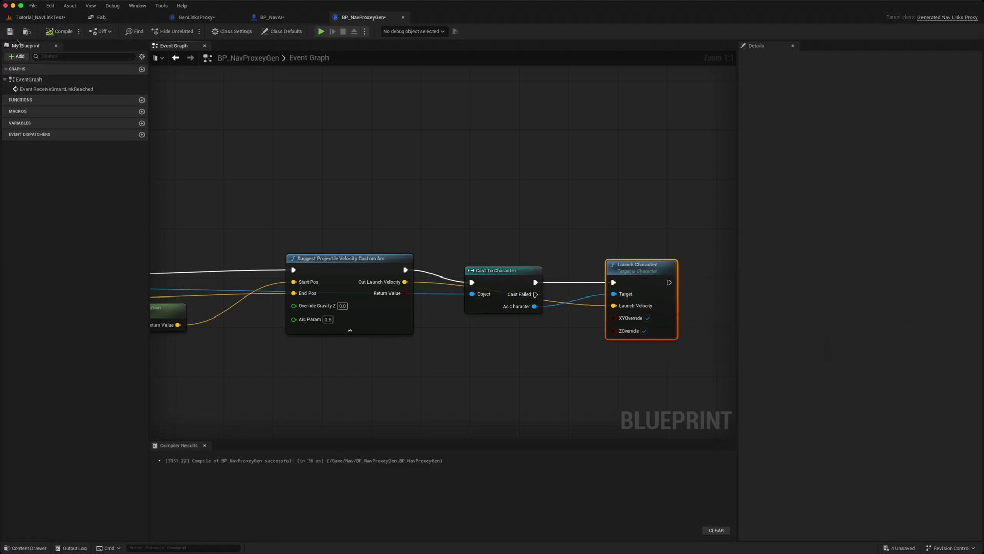
In the Tutorial_NavLinkTest level, set RecastNavMesh-Default's Link Proxy Class in Nav Link Jump Down Config to BP_NavProxeyGen
{"action": "left_click", "coordinate": [54, 21]}
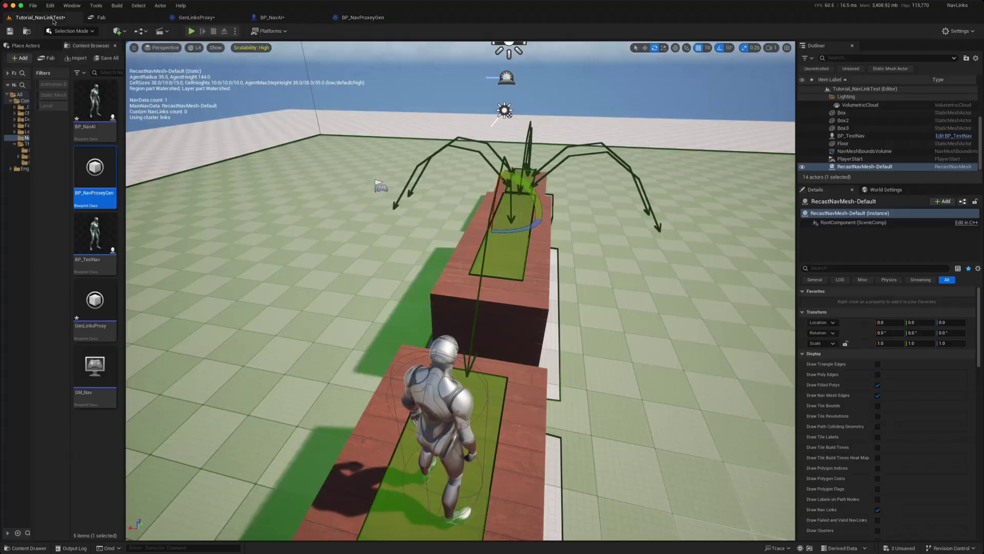
{"action": "left_click", "coordinate": [842, 167]}
{"action": "scroll", "coordinate": [846, 389], "scroll_direction": "down", "scroll_amount": 10}
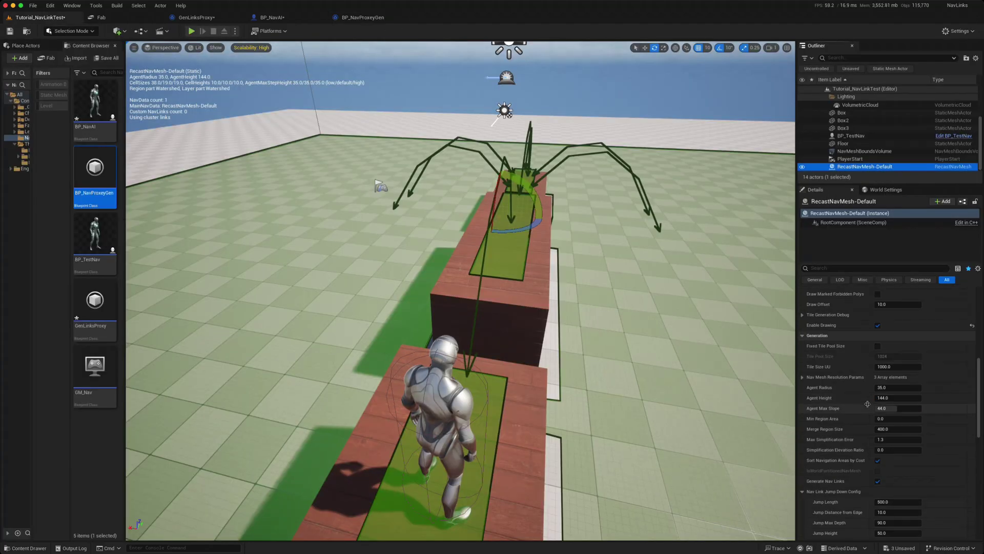
{"action": "scroll", "coordinate": [867, 404], "scroll_direction": "down", "scroll_amount": 3}
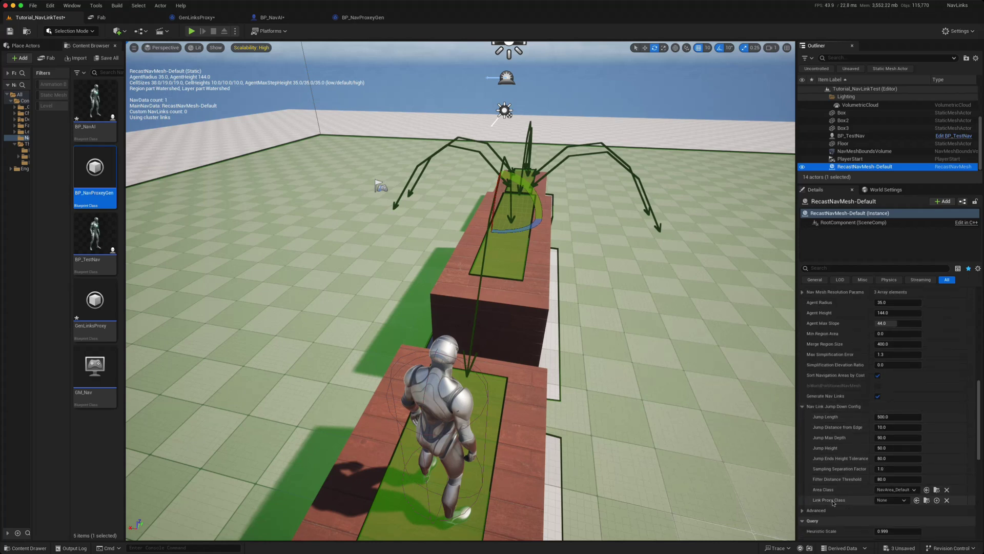
{"action": "left_click", "coordinate": [917, 500]}
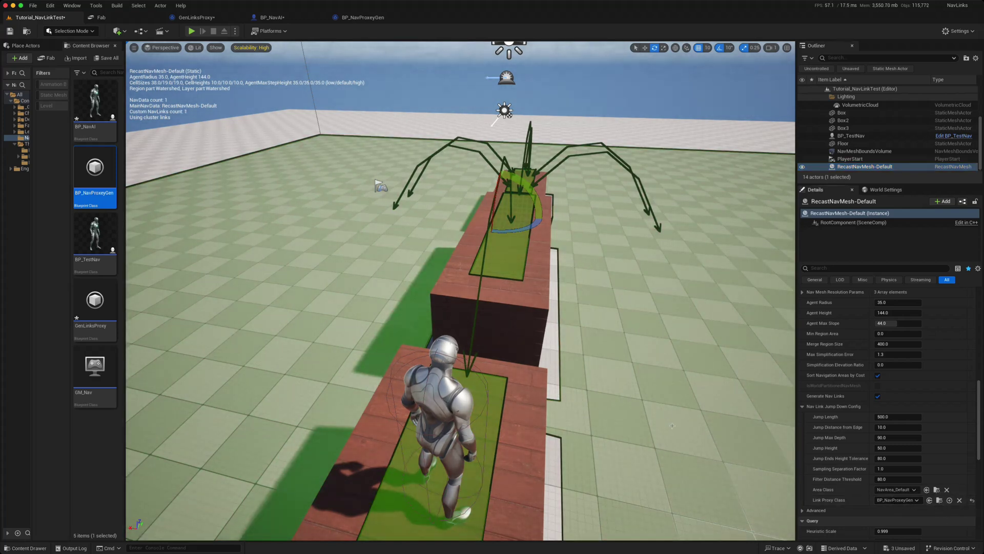
Play the level and run the character around and onto the boxes to test the AI's link jumps, and stop the simulation
{"action": "mouse_move", "coordinate": [670, 425]}
{"action": "right_mouse_down"}
{"action": "mouse_move", "coordinate": [664, 387]}
{"action": "mouse_move", "coordinate": [670, 432]}
{"action": "right_mouse_up"}
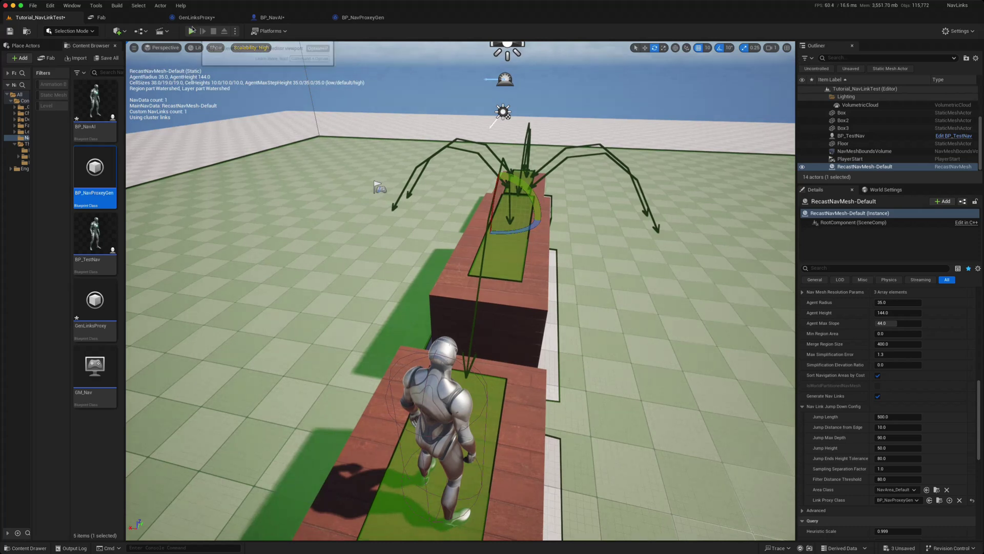
{"action": "left_click", "coordinate": [191, 31]}
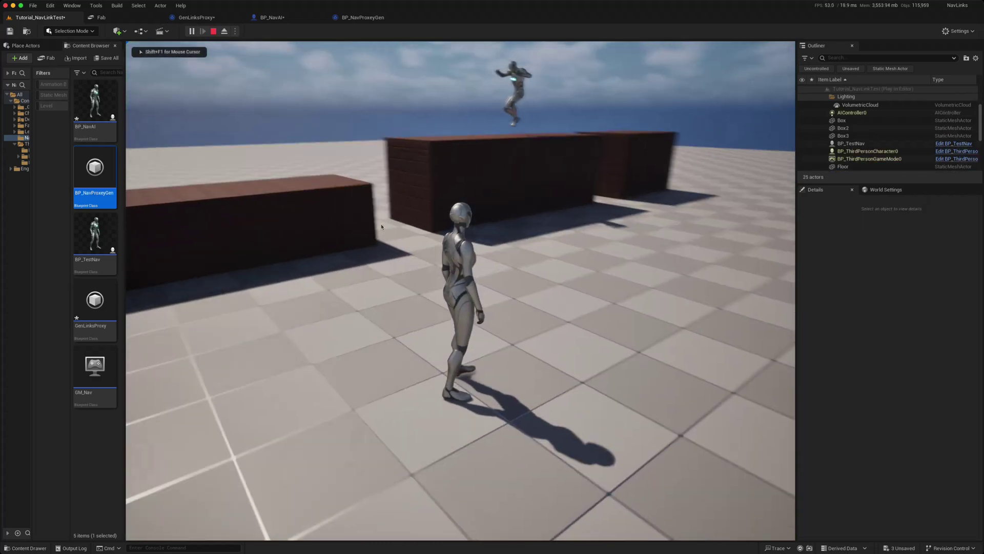
{"action": "key", "text": "s"}
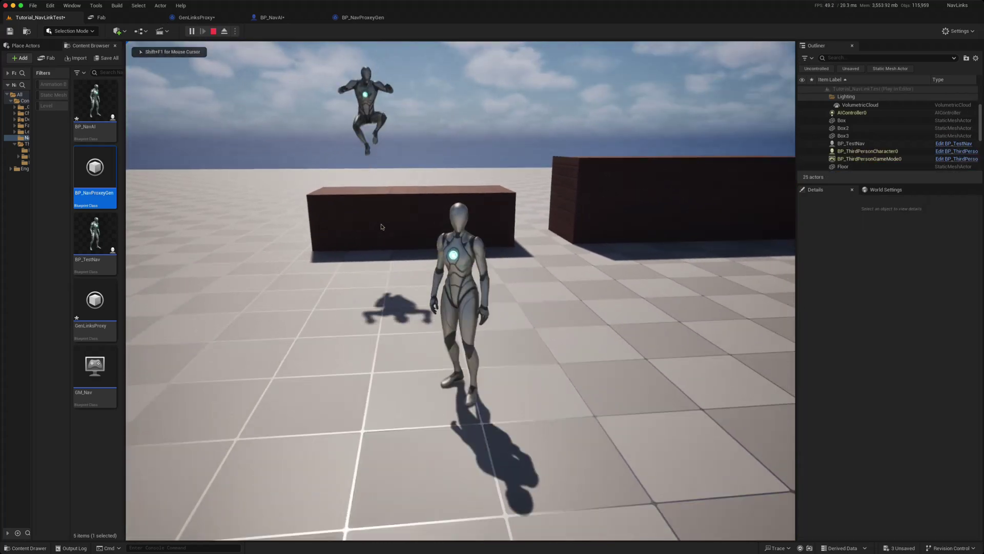
{"action": "key", "text": "w"}
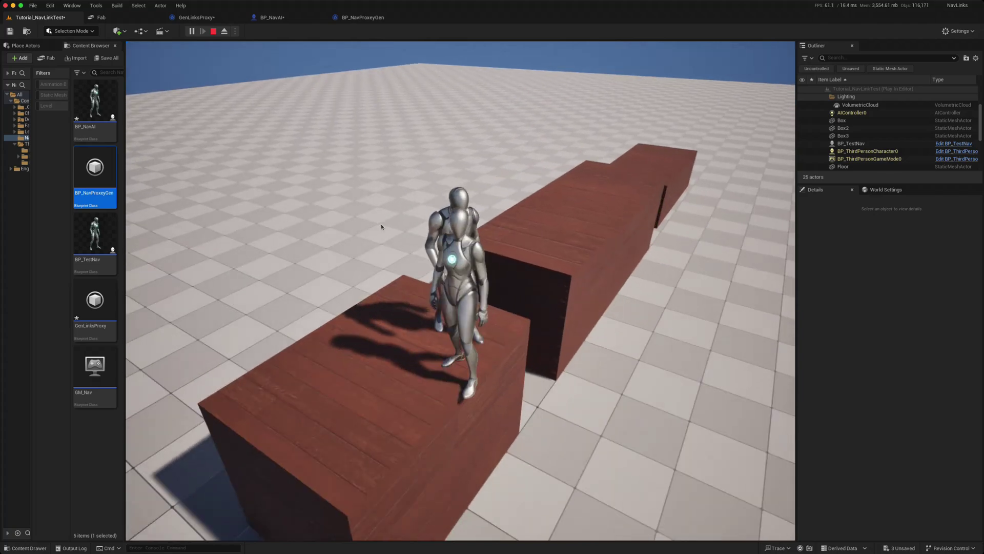
{"action": "key", "text": "s"}
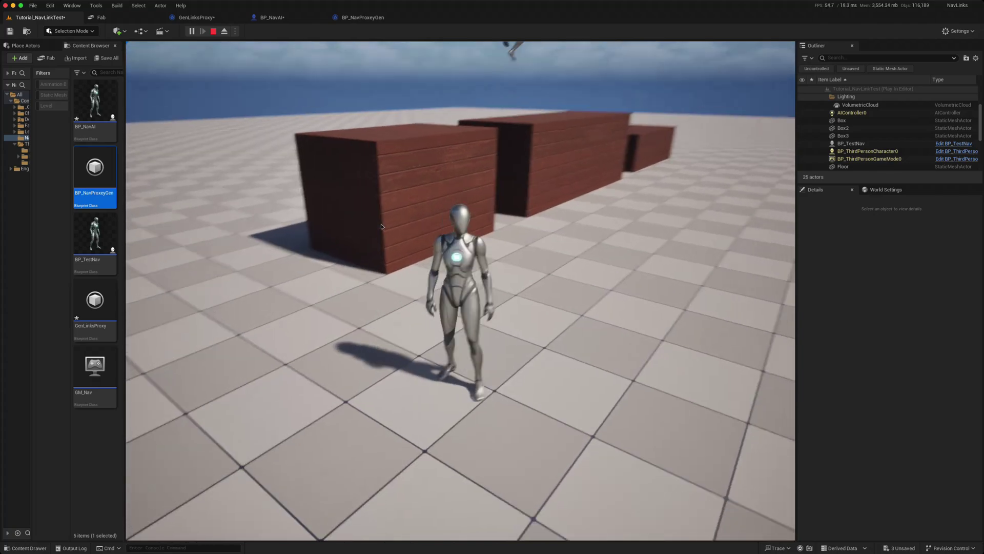
{"action": "key", "text": "d"}
{"action": "key", "text": "w"}
{"action": "key", "text": "d"}
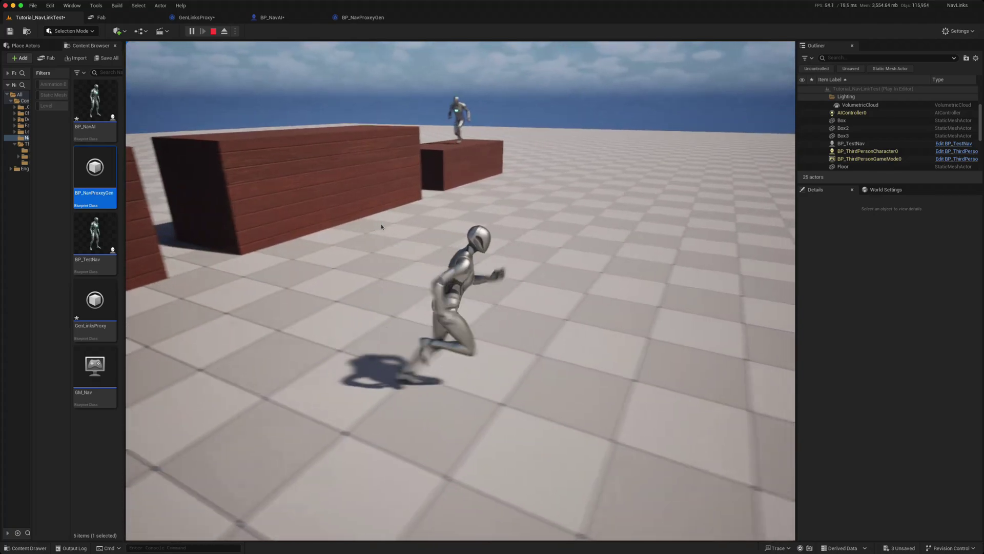
{"action": "key", "text": "s"}
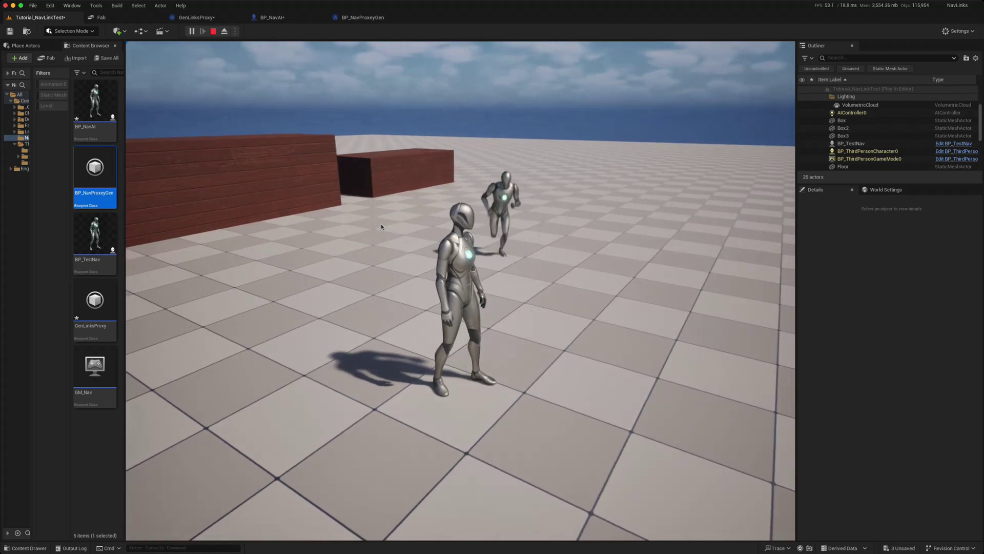
{"action": "key", "text": "Escape"}
Review RecastNavMesh-Default's Nav Link Jump Down Config settings, including the jump values, the available Area Class options and the Link Proxy Class
{"action": "scroll", "coordinate": [849, 362], "scroll_direction": "down", "scroll_amount": 3}
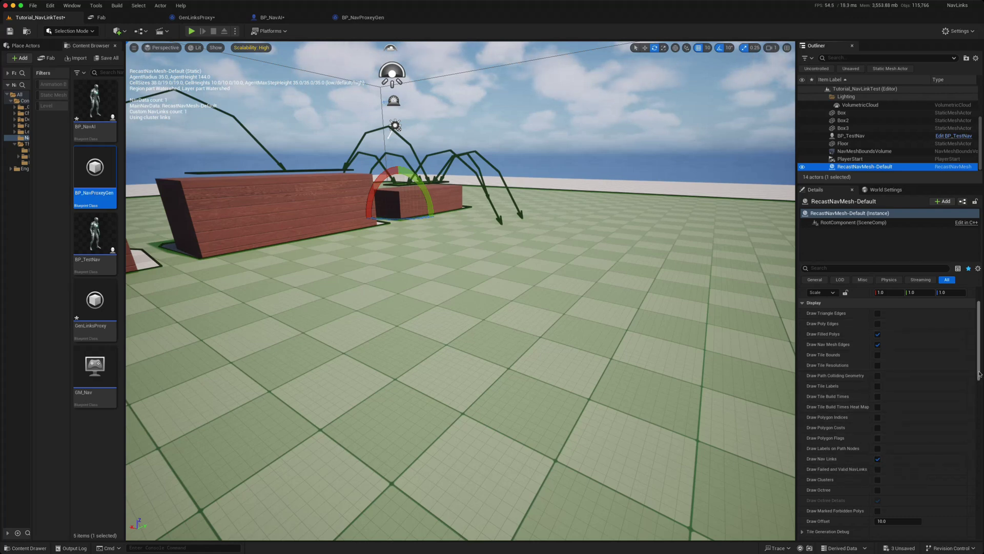
{"action": "left_click_drag", "start_coordinate": [979, 374], "coordinate": [977, 479]}
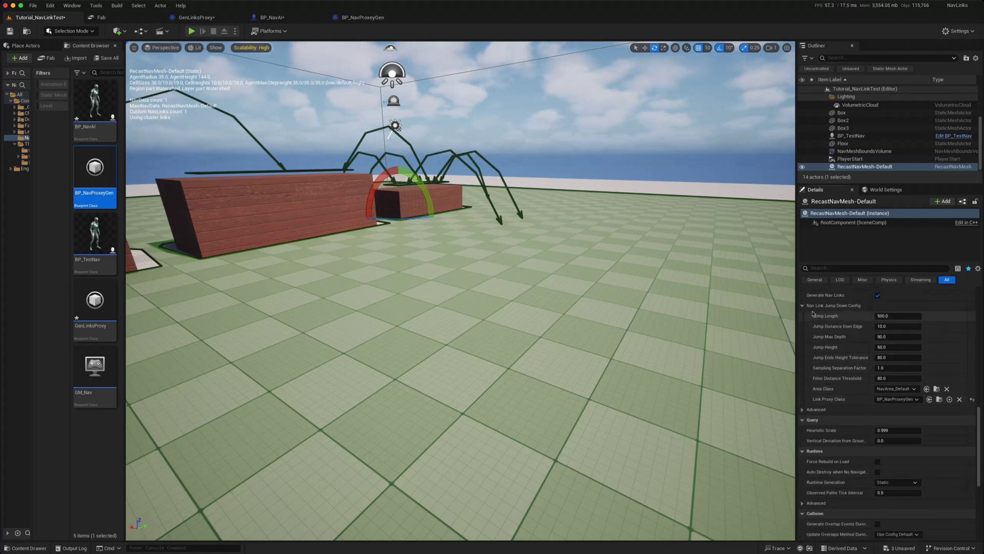
{"action": "mouse_move", "coordinate": [815, 319]}
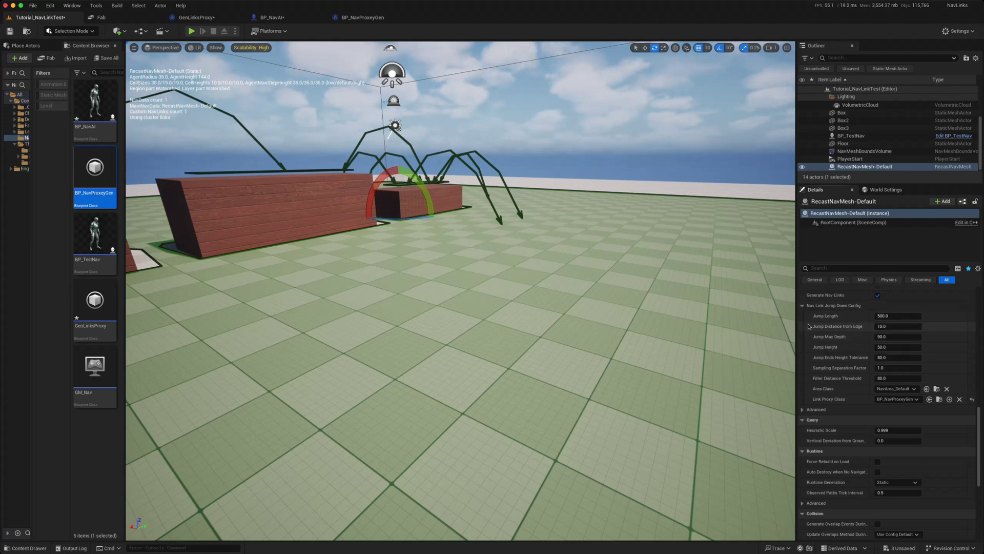
{"action": "mouse_move", "coordinate": [816, 338]}
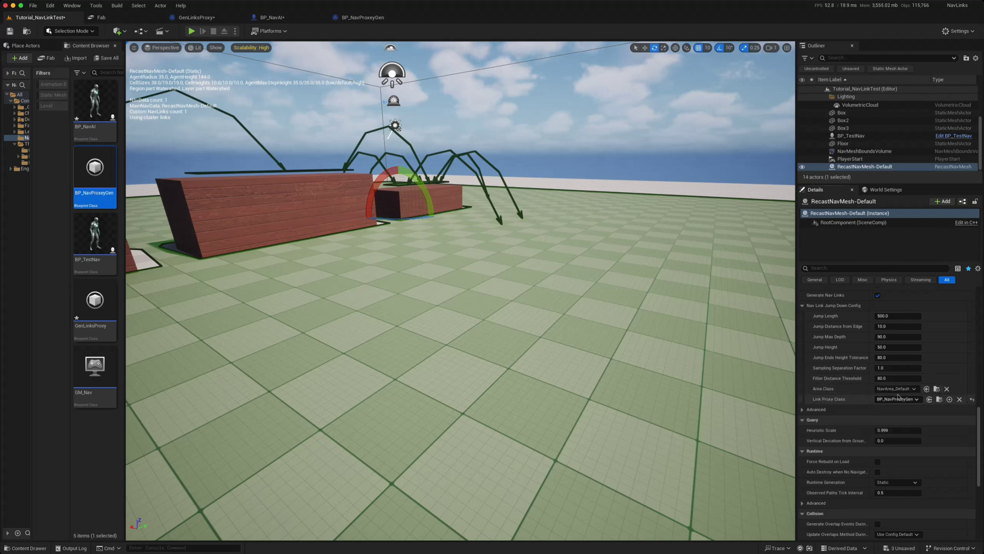
{"action": "left_click", "coordinate": [914, 389]}
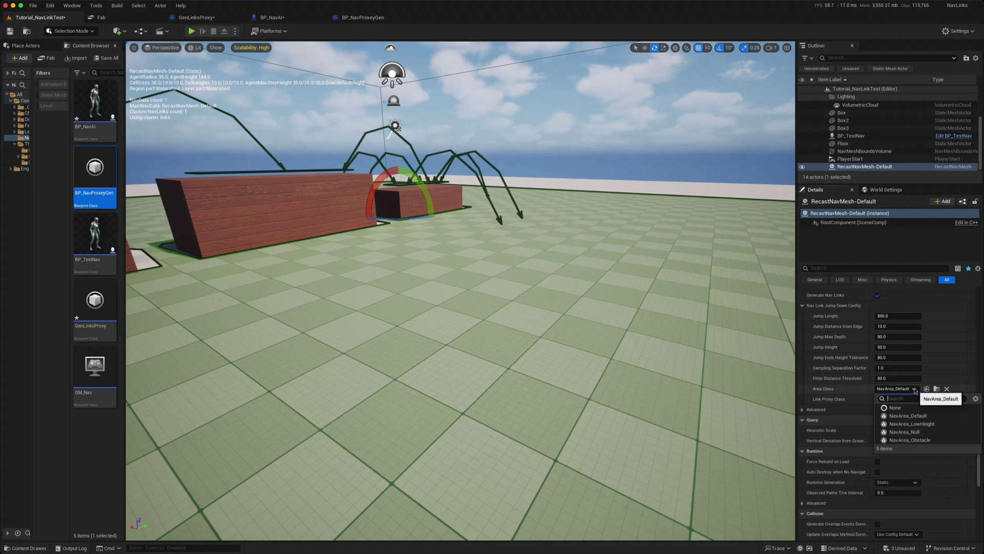
{"action": "left_click", "coordinate": [914, 389]}
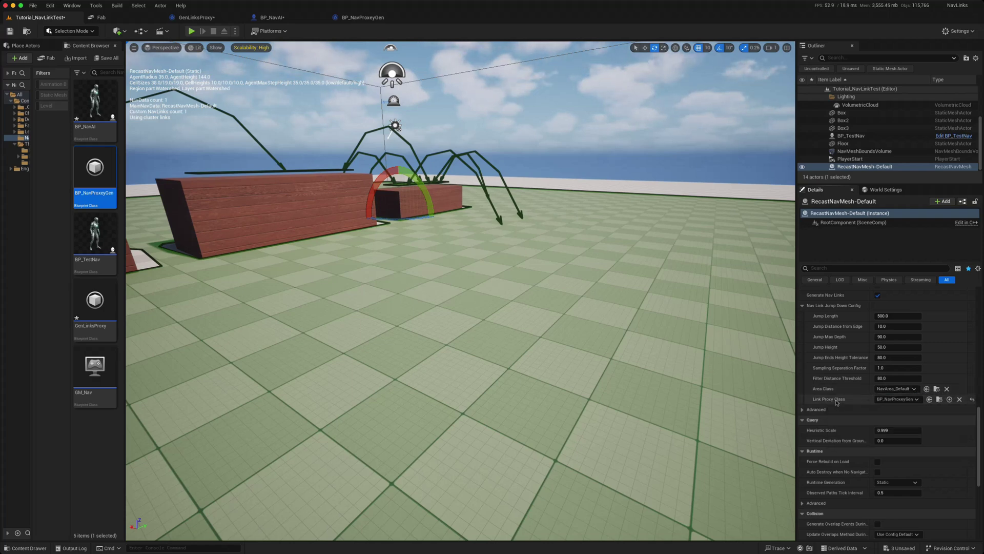
{"action": "mouse_move", "coordinate": [837, 402]}
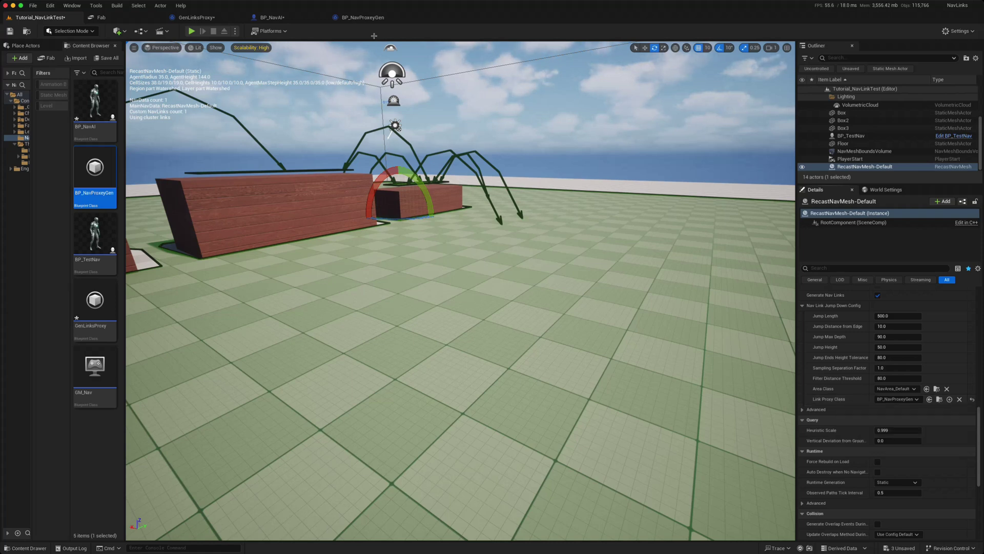
Review the BP_NavProxeyGen event graph from Event ReceiveSmartLinkReached through to the Launch Character node
{"action": "left_click", "coordinate": [367, 21]}
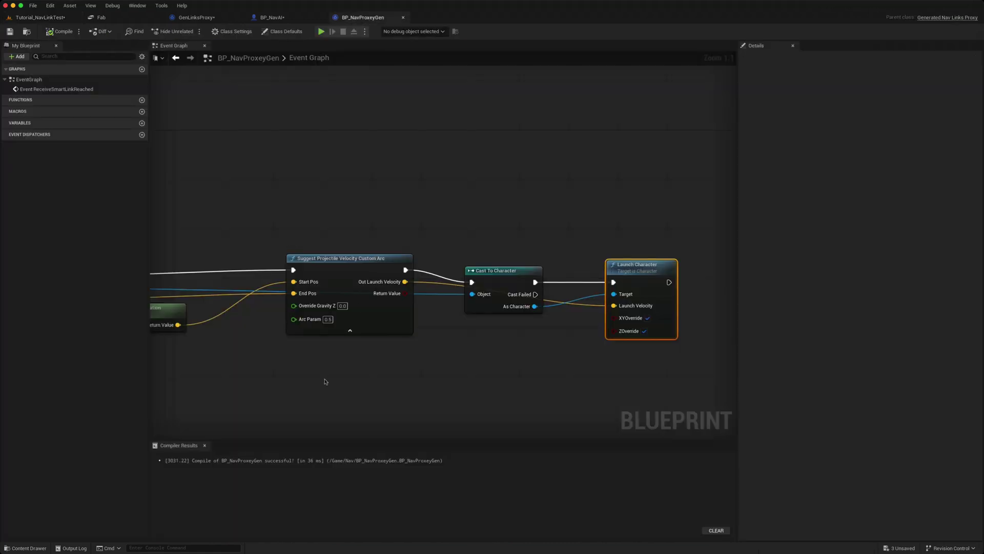
{"action": "right_click_drag", "start_coordinate": [327, 380], "coordinate": [617, 371]}
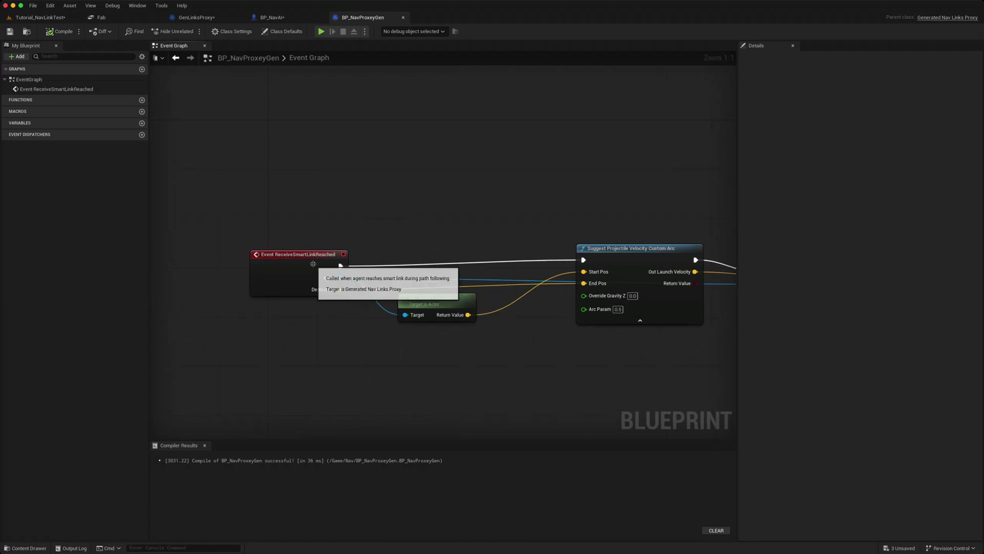
{"action": "right_click_drag", "start_coordinate": [517, 359], "coordinate": [374, 347]}
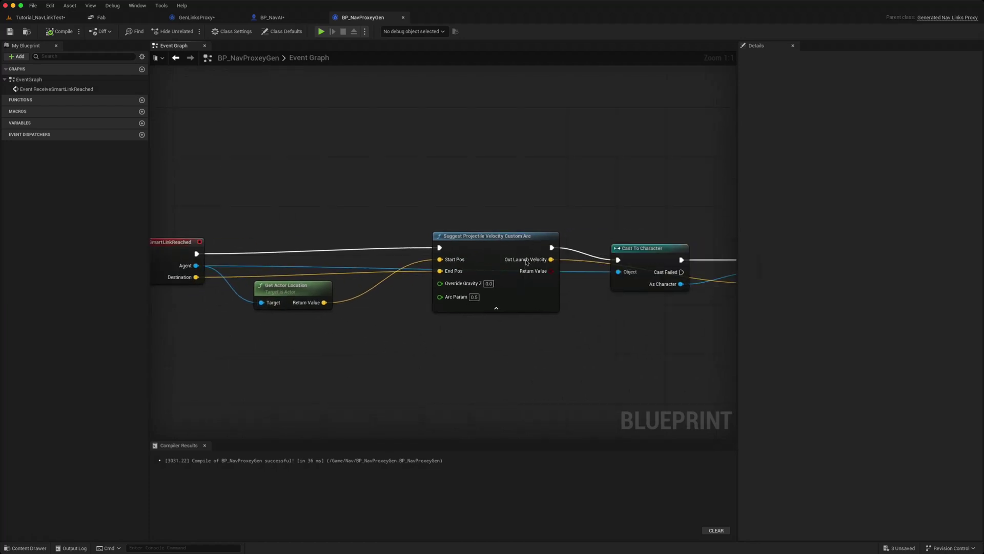
{"action": "right_click_drag", "start_coordinate": [528, 363], "coordinate": [348, 359]}
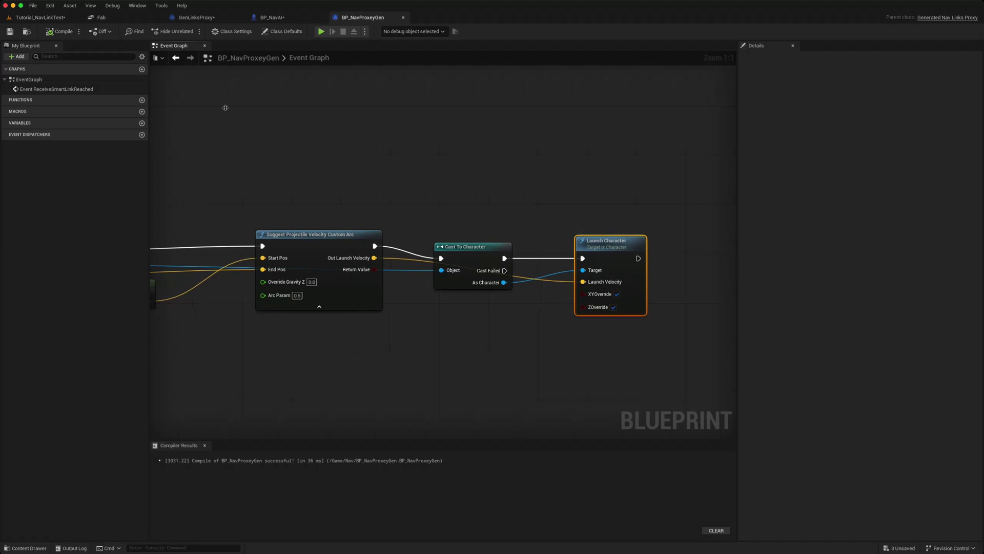
Return to the Tutorial_NavLinkTest level and turn on Draw Tile Build Times for RecastNavMesh-Default
{"action": "left_click", "coordinate": [61, 18]}
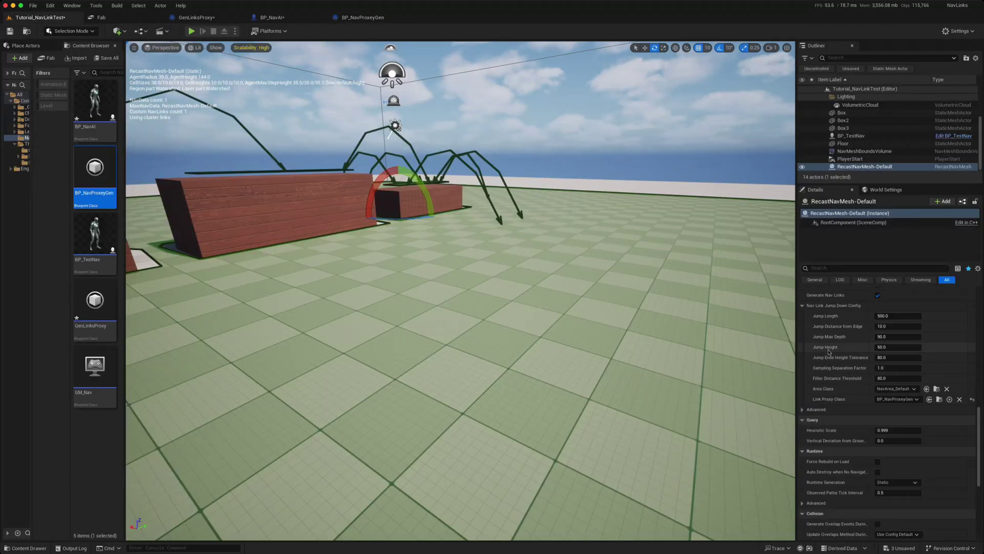
{"action": "scroll", "coordinate": [841, 357], "scroll_direction": "up", "scroll_amount": 1}
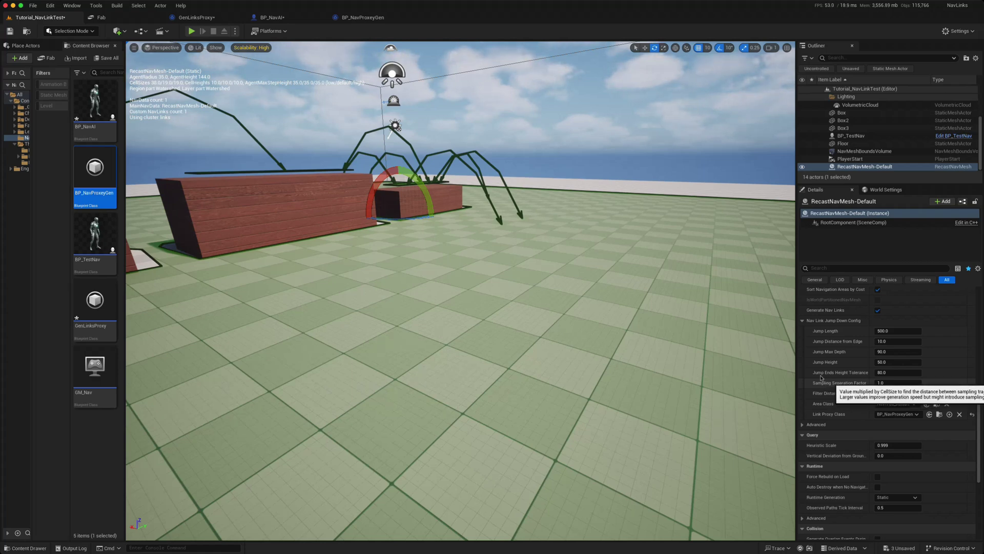
{"action": "scroll", "coordinate": [897, 323], "scroll_direction": "down", "scroll_amount": 3}
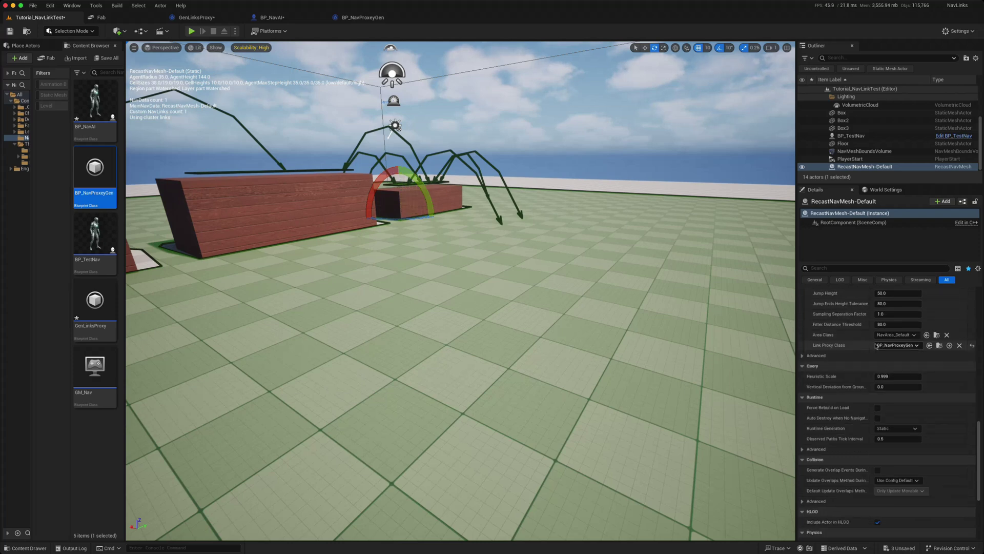
{"action": "scroll", "coordinate": [877, 410], "scroll_direction": "up", "scroll_amount": 10}
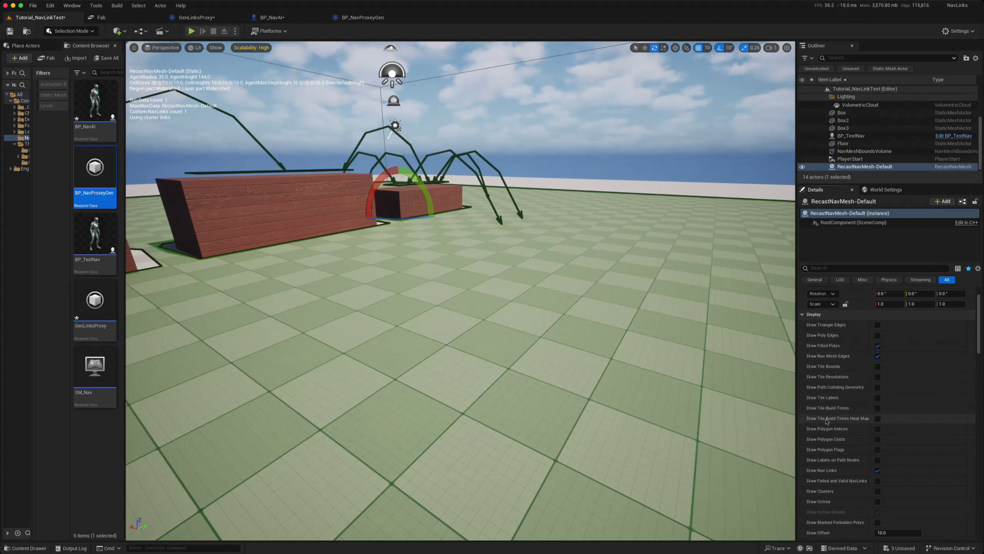
{"action": "left_click", "coordinate": [878, 408]}
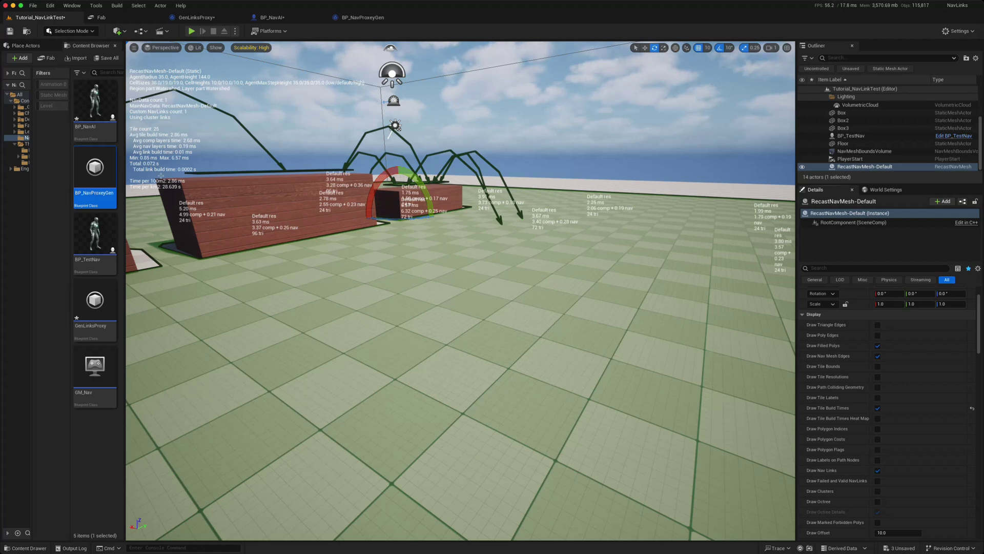
{"action": "scroll", "coordinate": [340, 272], "scroll_direction": "down", "scroll_amount": 10}
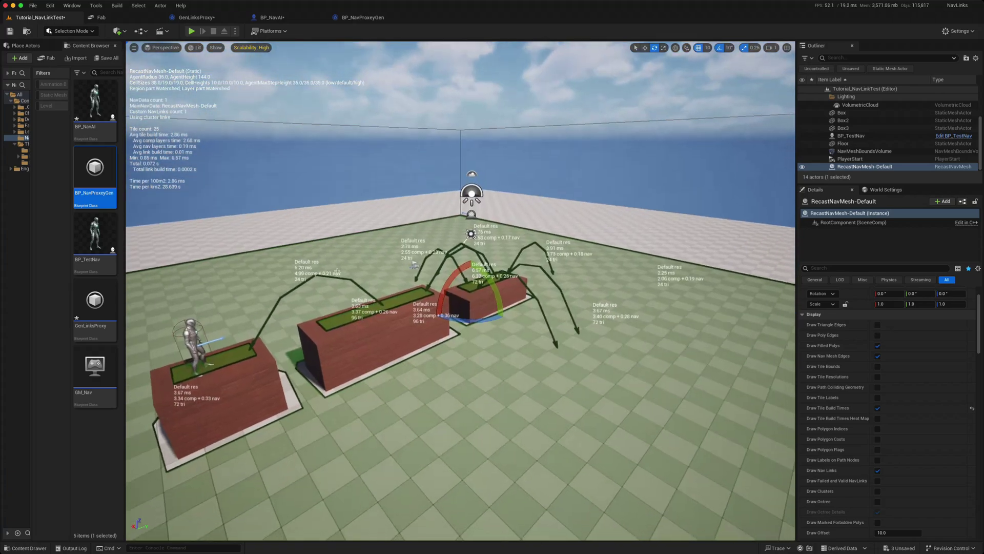
{"action": "right_click_drag", "start_coordinate": [337, 271], "coordinate": [337, 270]}
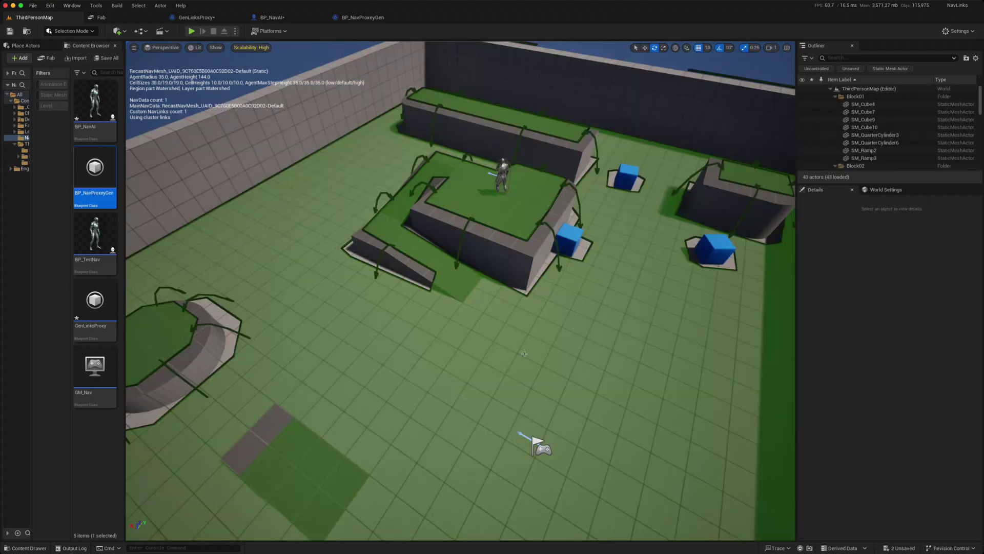
Play the ThirdPersonMap level and jump the character onto the round platform to test whether the AI follows
{"action": "left_click_drag", "start_coordinate": [527, 356], "coordinate": [527, 357]}
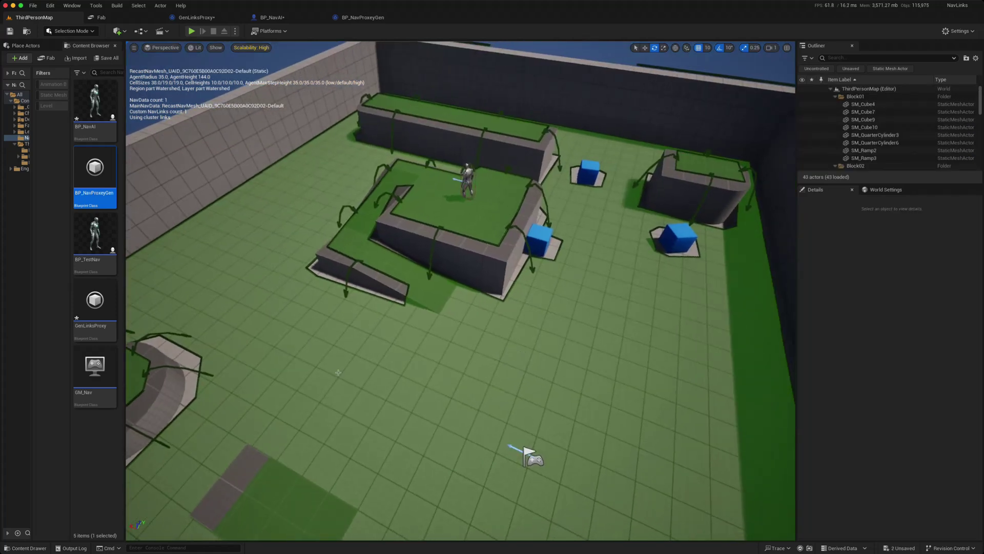
{"action": "left_click_drag", "start_coordinate": [278, 335], "coordinate": [277, 335]}
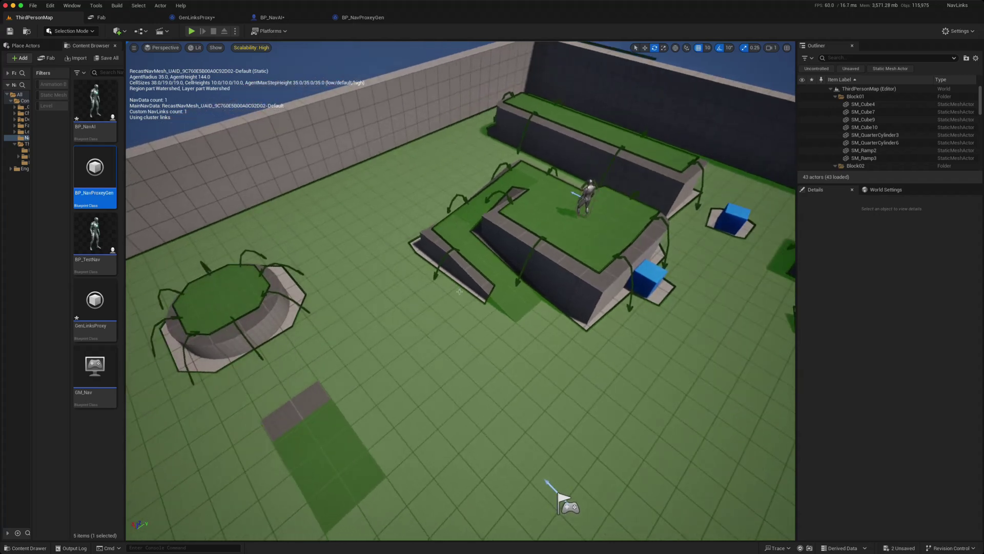
{"action": "right_click_drag", "start_coordinate": [686, 290], "coordinate": [699, 295]}
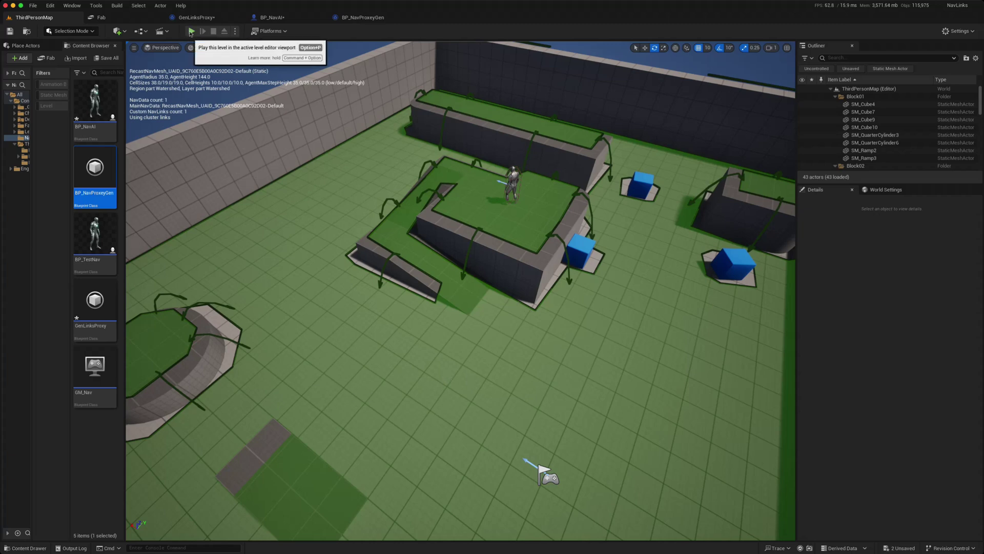
{"action": "left_click", "coordinate": [191, 31]}
{"action": "key", "text": "a"}
{"action": "key", "text": "w"}
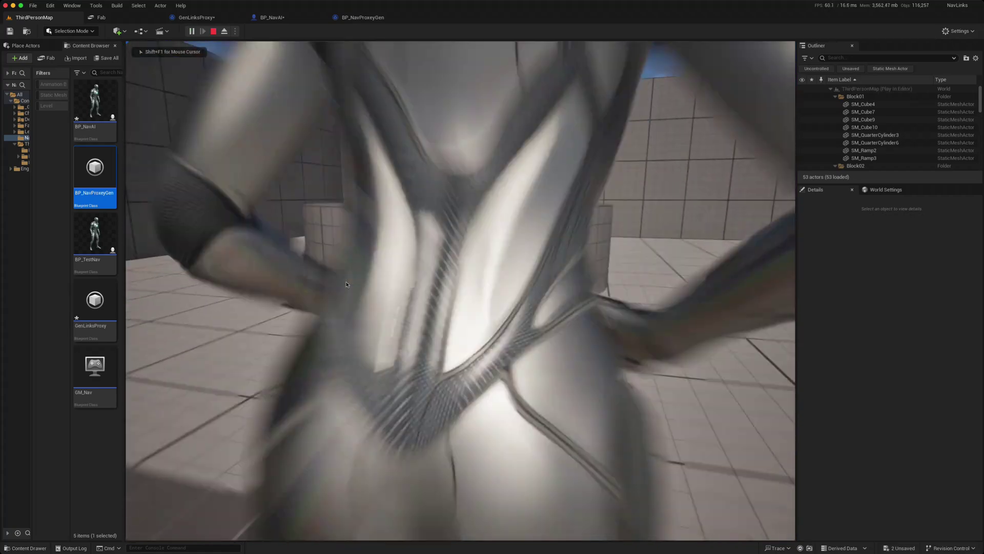
{"action": "key", "text": "w"}
{"action": "key", "text": "space"}
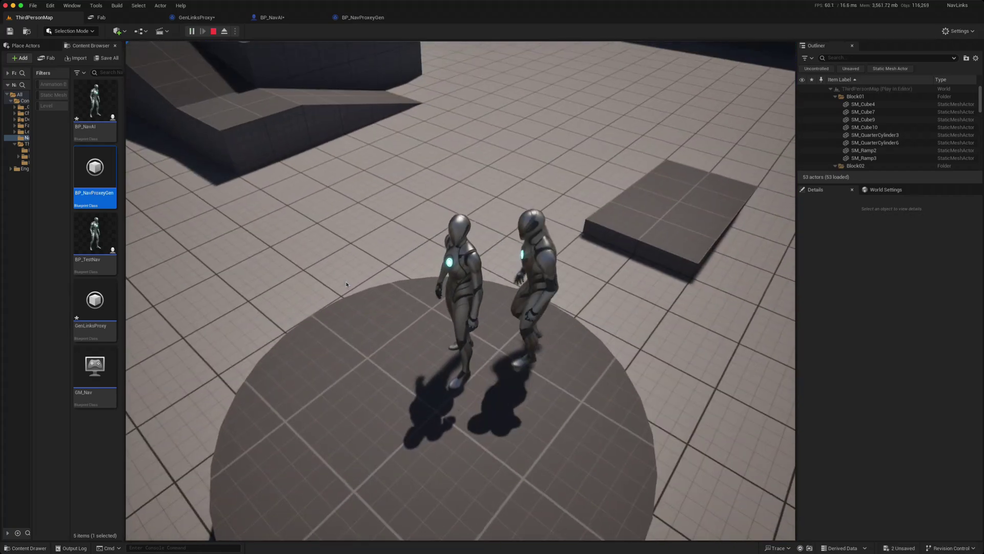
Move the character from the round platform up onto the ramped block to test the AI's link jumps there
{"action": "key", "text": "s"}
{"action": "key", "text": "w"}
{"action": "key", "text": "w"}
{"action": "key", "text": "space"}
{"action": "key", "text": "w"}
{"action": "key", "text": "space"}
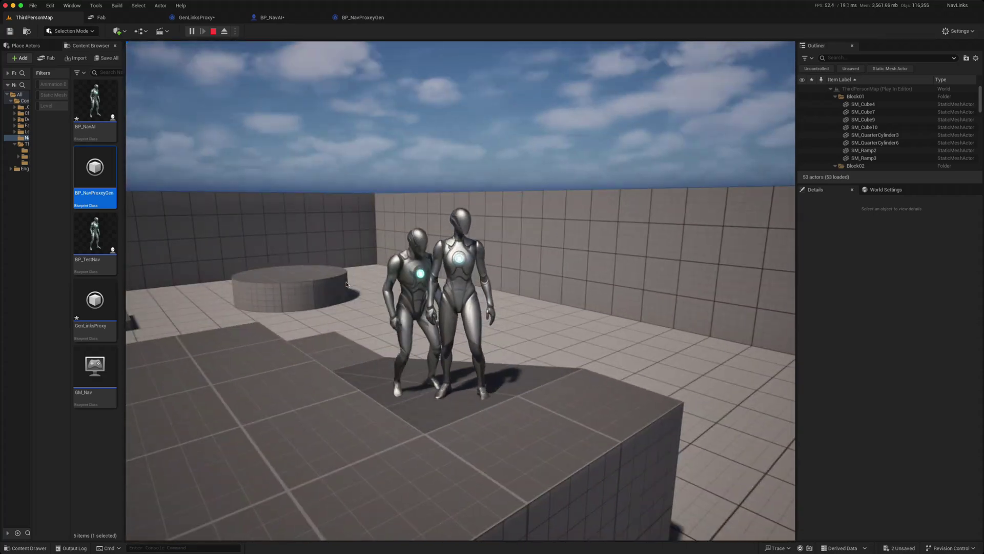
{"action": "key", "text": "a"}
{"action": "key", "text": "d"}
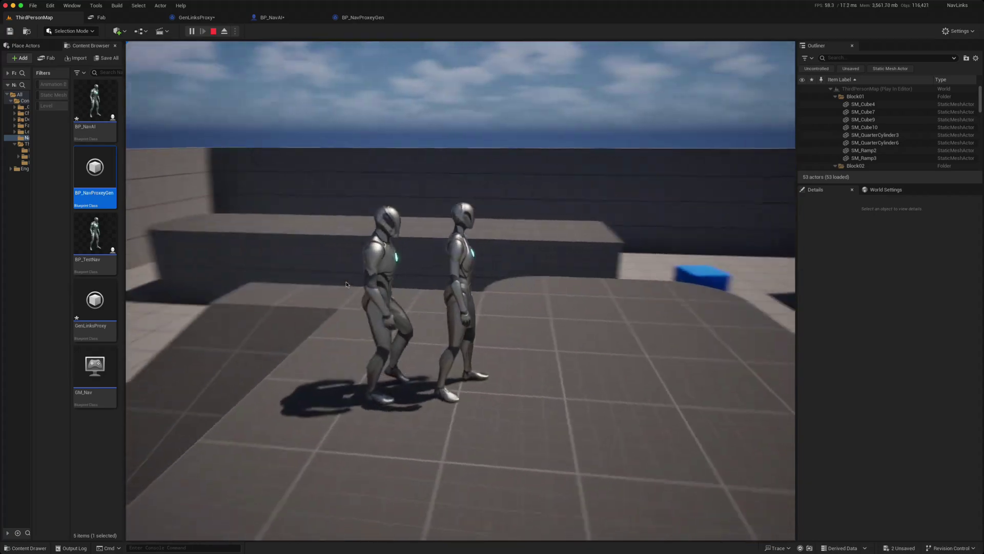
Jump the character across to the long raised platform, run along it and leap toward the small block beyond its end
{"action": "key", "text": "w"}
{"action": "key", "text": "space"}
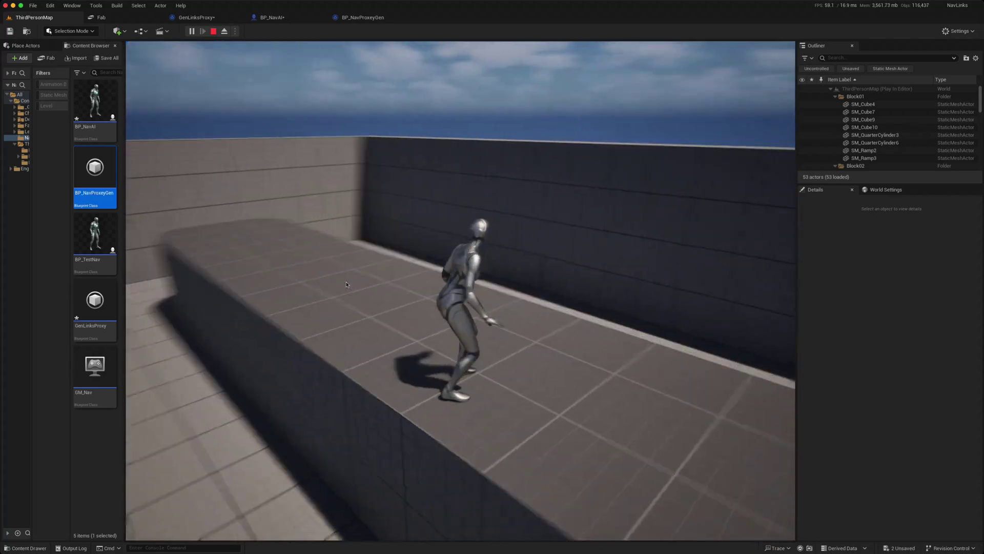
{"action": "key", "text": "w"}
{"action": "key", "text": "s"}
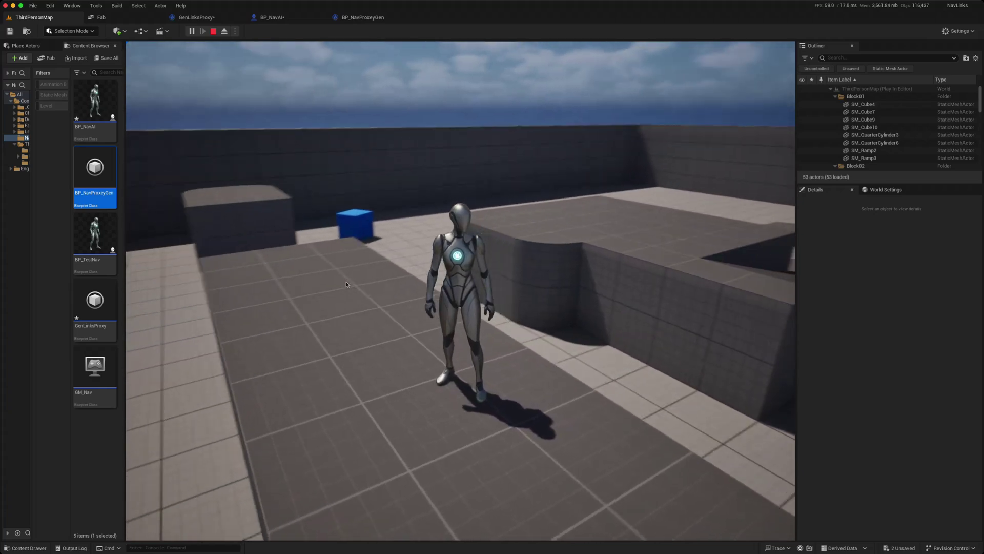
{"action": "key", "text": "s"}
{"action": "key", "text": "s"}
{"action": "key", "text": "a"}
{"action": "key", "text": "w"}
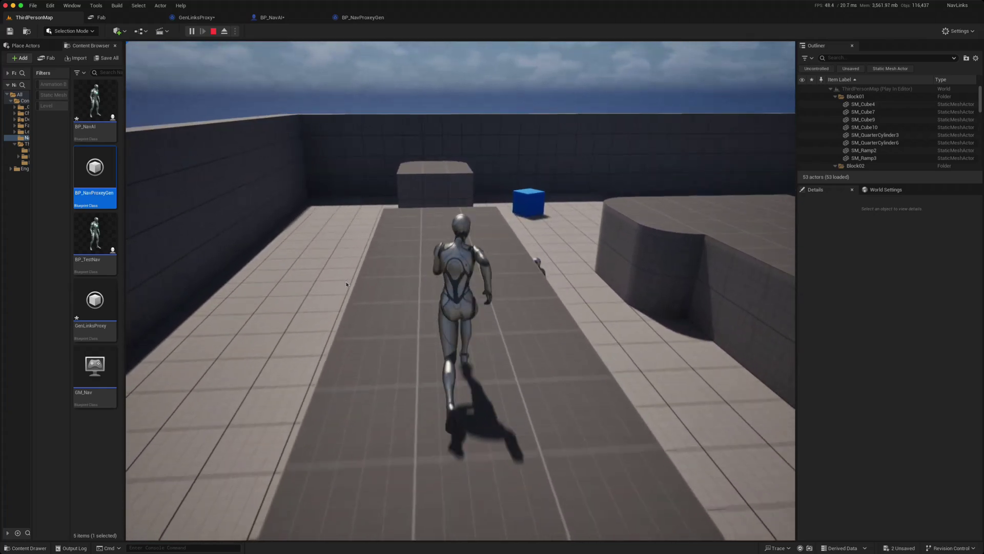
{"action": "key", "text": "space"}
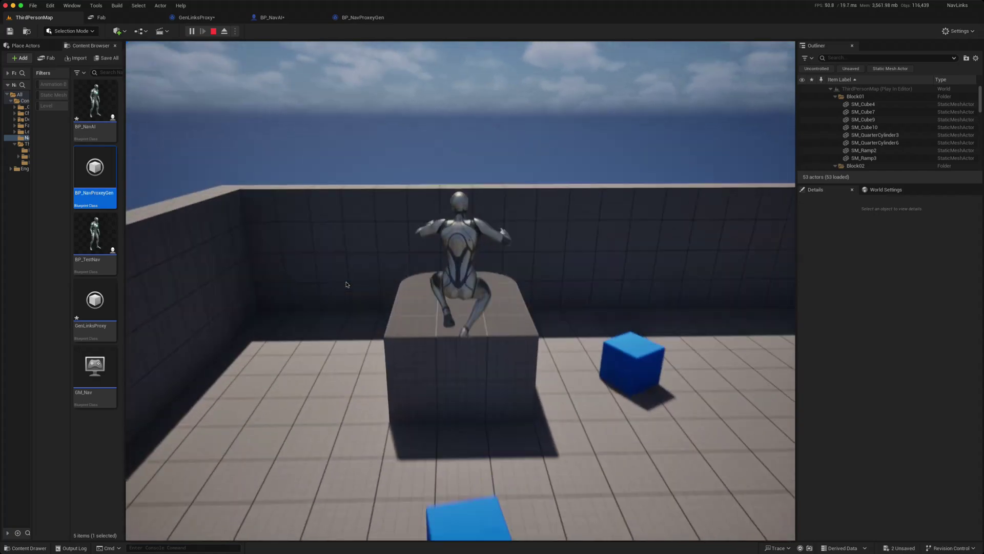
Run and jump the character around the blue boxes at ground level to test the AI's pursuit, and stop the simulation
{"action": "key", "text": "w"}
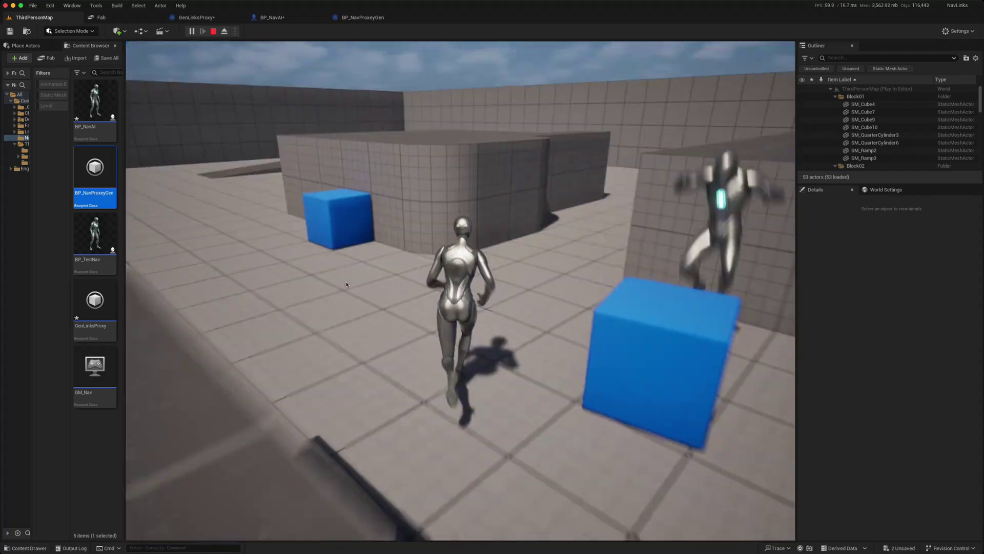
{"action": "key", "text": "space"}
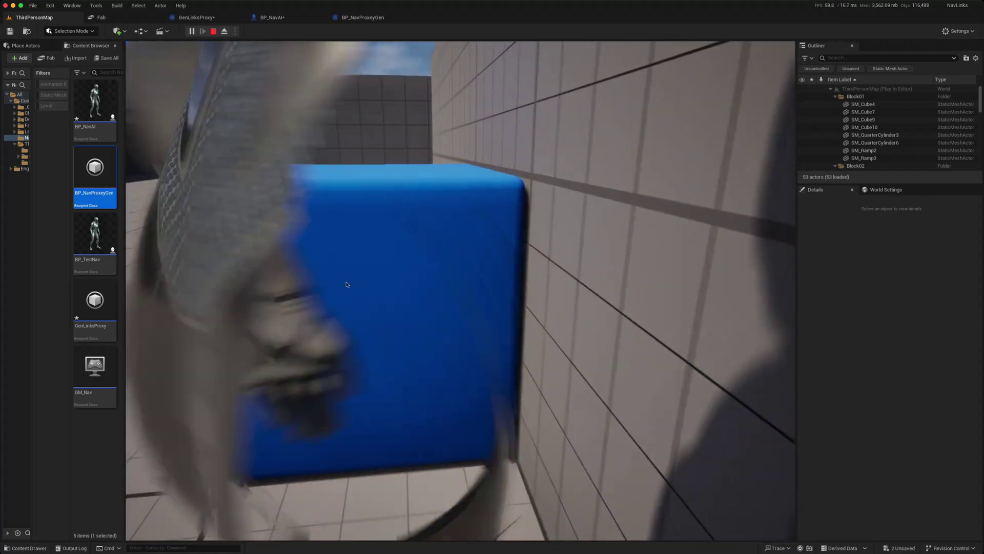
{"action": "key", "text": "space"}
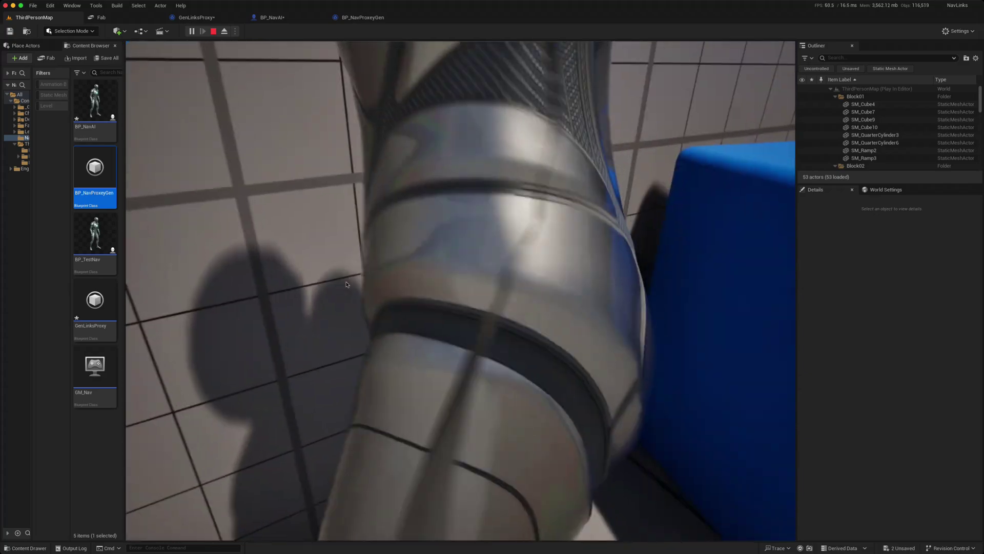
{"action": "key", "text": "s"}
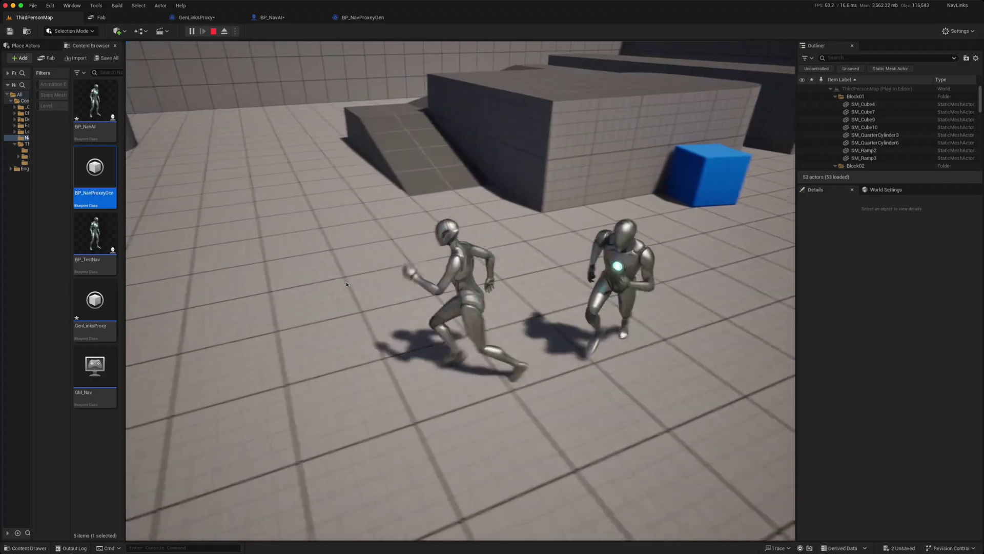
{"action": "key", "text": "Escape"}
{"action": "right_click_drag", "start_coordinate": [641, 315], "coordinate": [643, 264]}
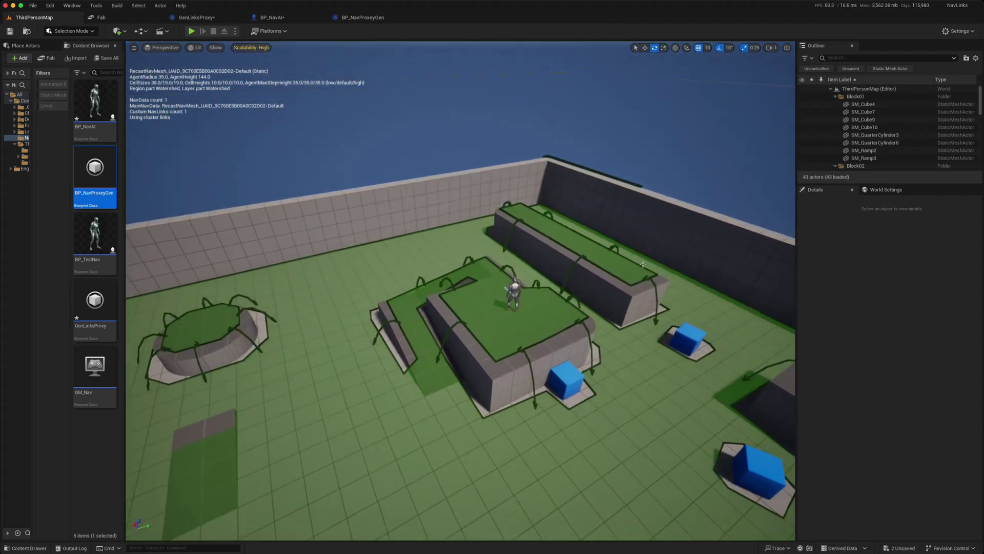